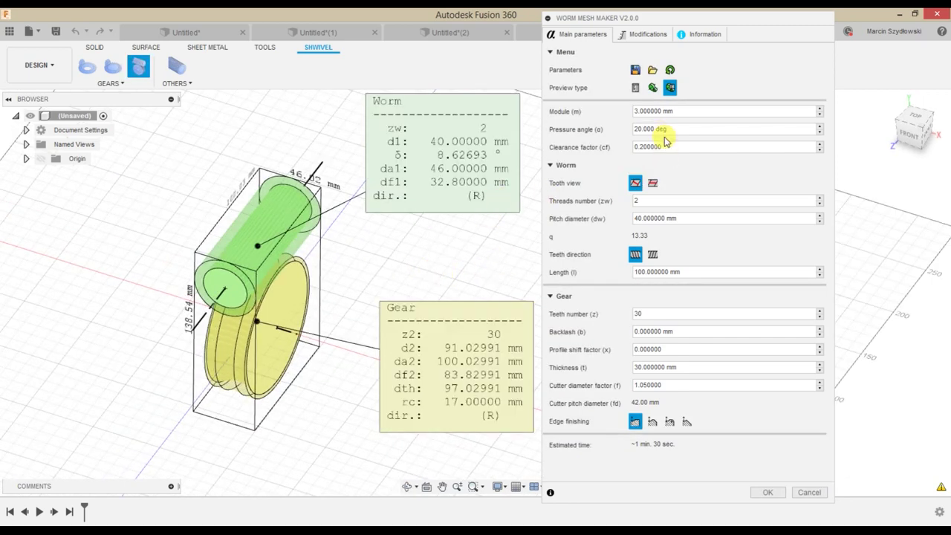
# Switch the preview to plain 3D and view the worm pair from the front.
pyautogui.click(652, 87)
pyautogui.moveTo(901, 145); pyautogui.dragTo(894, 141)
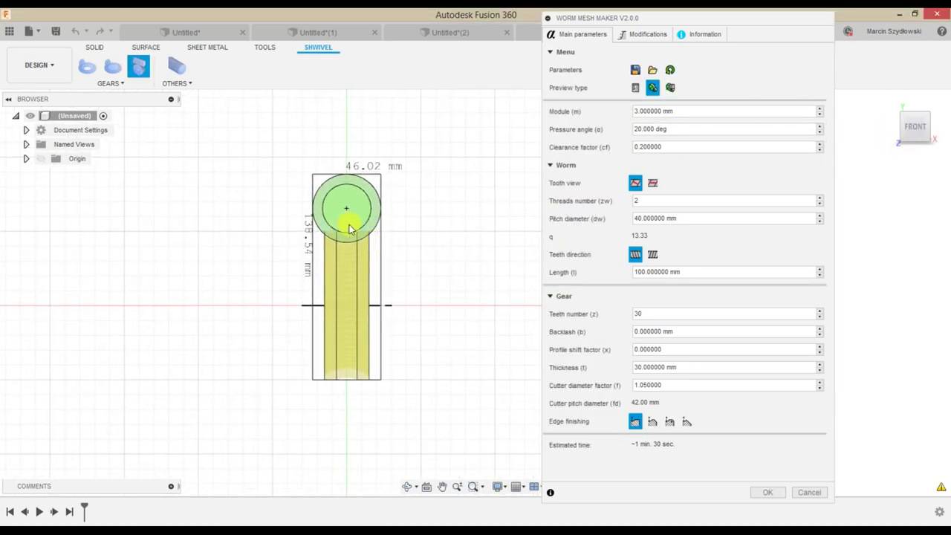
pyautogui.scroll(5, 356, 230)
pyautogui.scroll(3, 368, 235)
pyautogui.scroll(3, 393, 237)
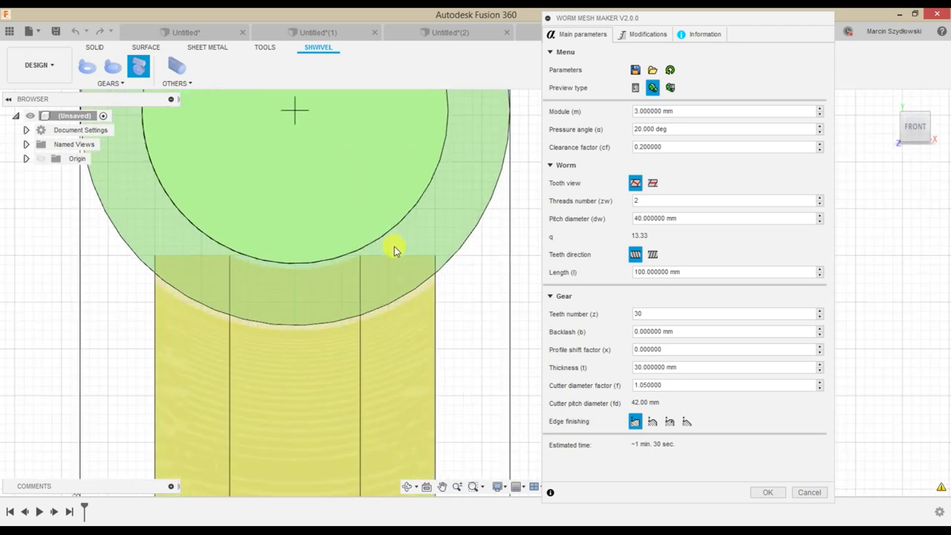
# Give the wheel edges a wrap-angle finish reduced to 50 degrees.
pyautogui.click(669, 421)
pyautogui.click(819, 436)
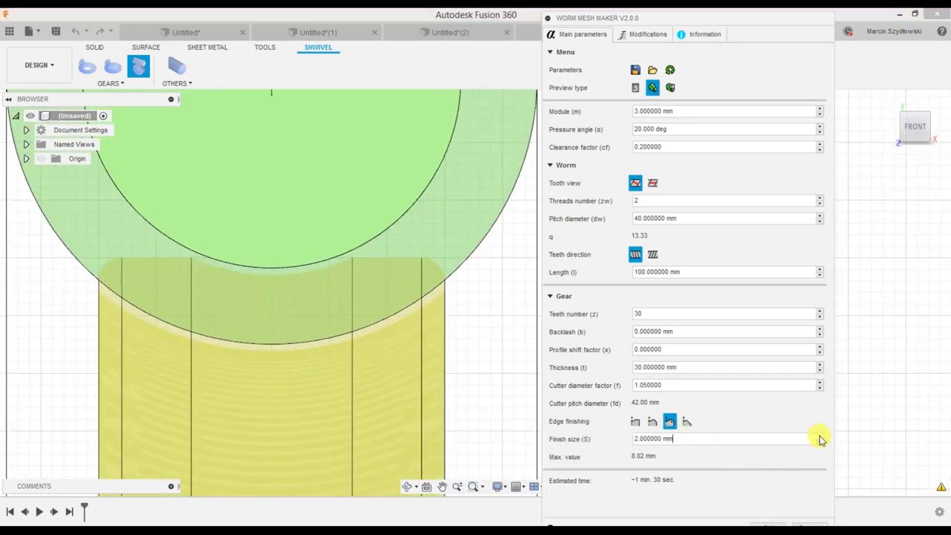
pyautogui.click(686, 421)
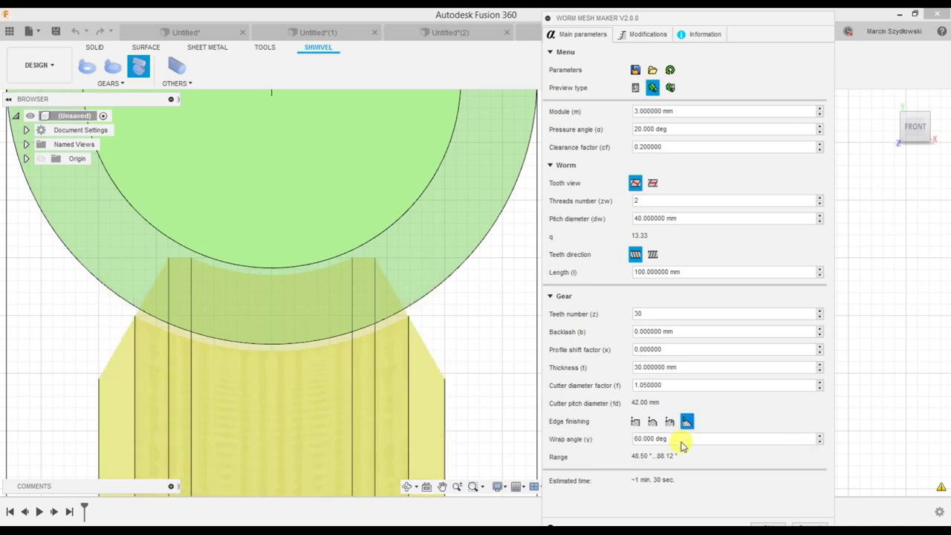
pyautogui.click(819, 442)
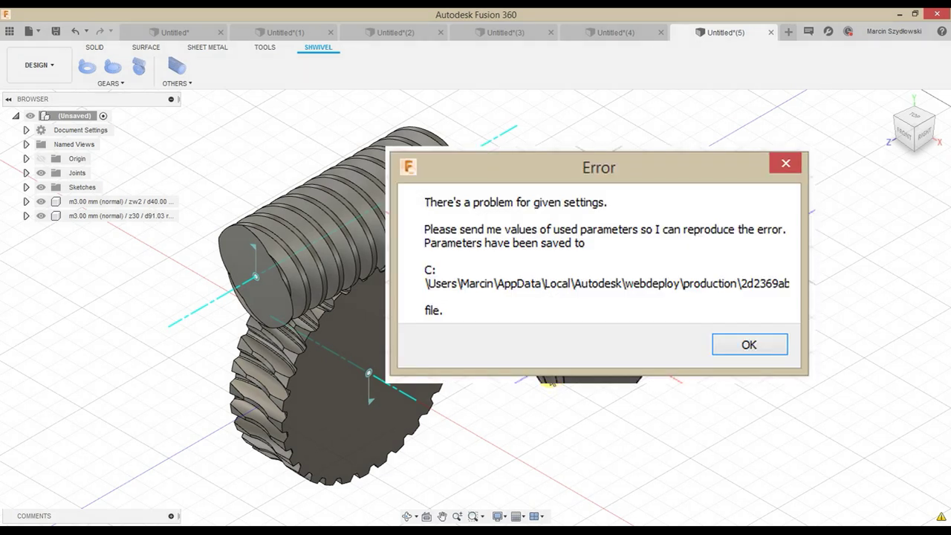
# Dismiss the settings error and hide the generated worm and gear bodies in the Browser.
pyautogui.click(139, 68)
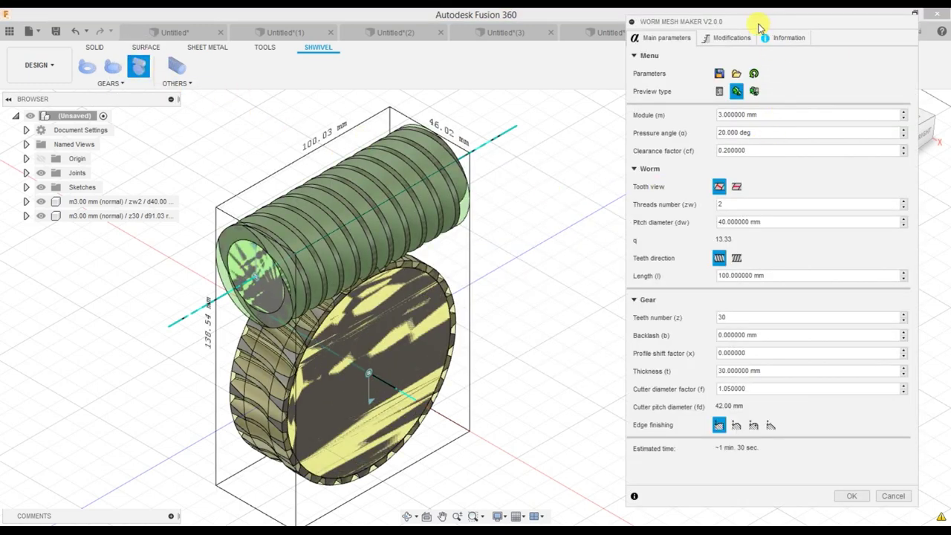
pyautogui.moveTo(768, 21); pyautogui.dragTo(725, 27)
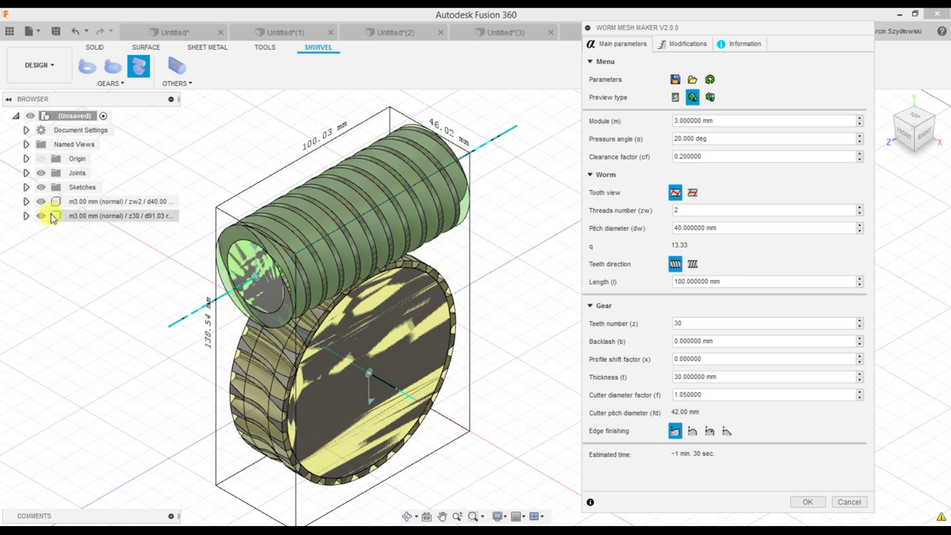
pyautogui.click(41, 202)
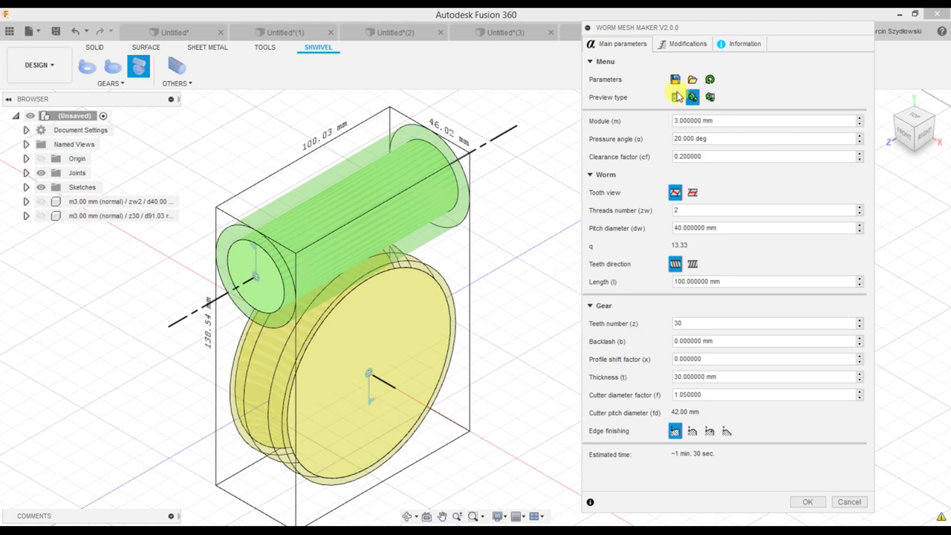
# Review the Modifications and Information tabs, including the plugin's file list and privacy policy.
pyautogui.click(684, 45)
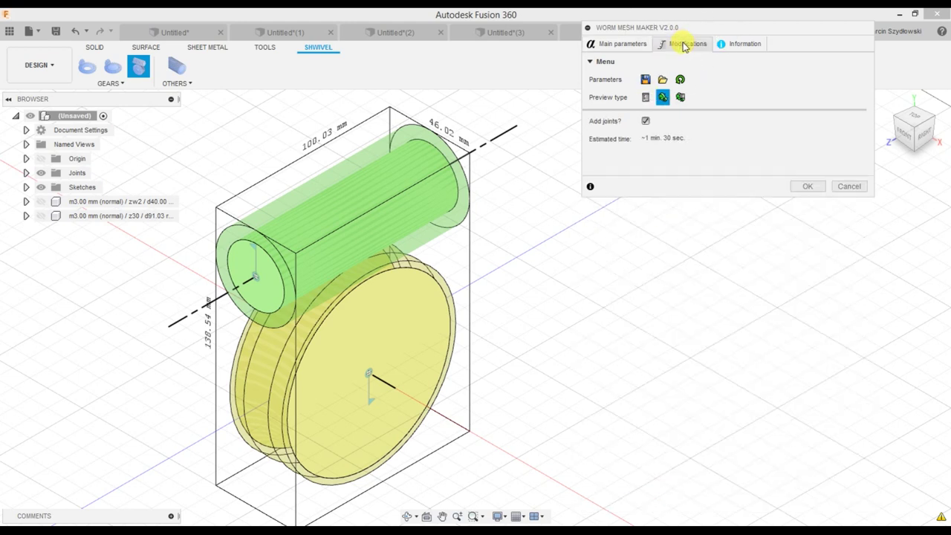
pyautogui.click(748, 47)
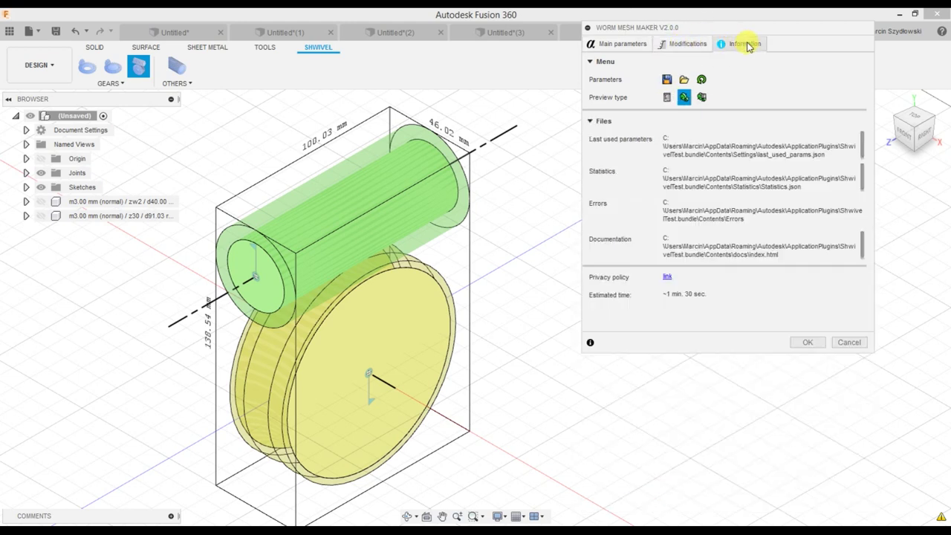
pyautogui.click(687, 44)
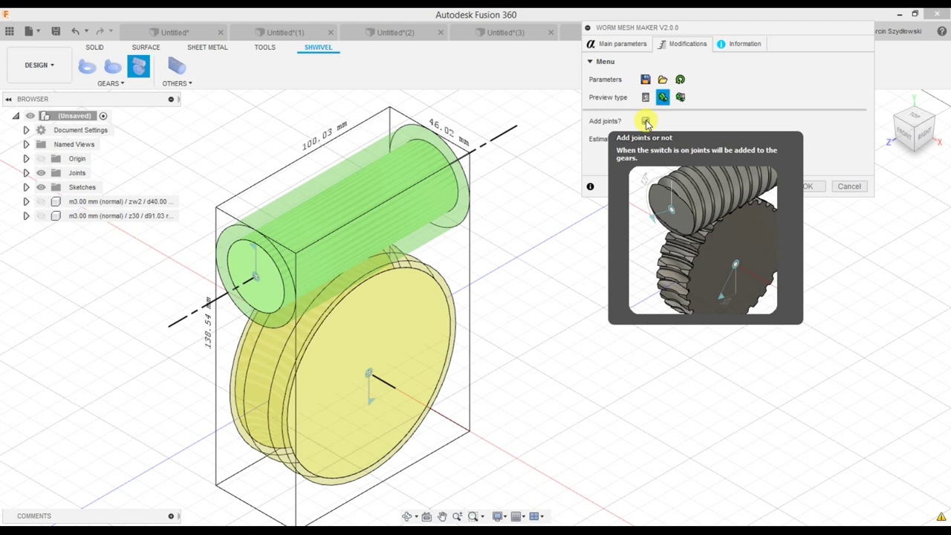
pyautogui.click(734, 46)
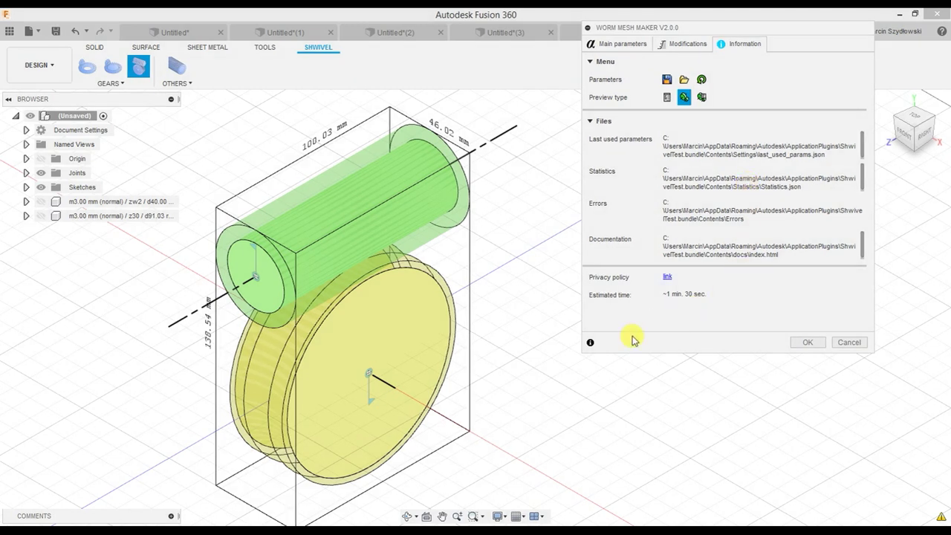
pyautogui.click(586, 348)
pyautogui.click(668, 277)
# Cycle the preview through off, 3D and 3D-with-parameters, settling on plain 3D, then orbit.
pyautogui.click(620, 45)
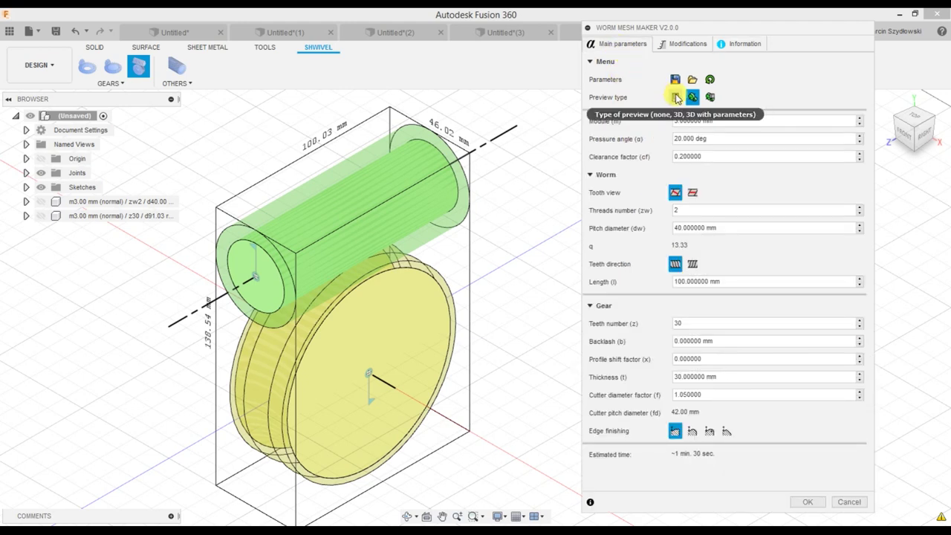
pyautogui.moveTo(675, 97)
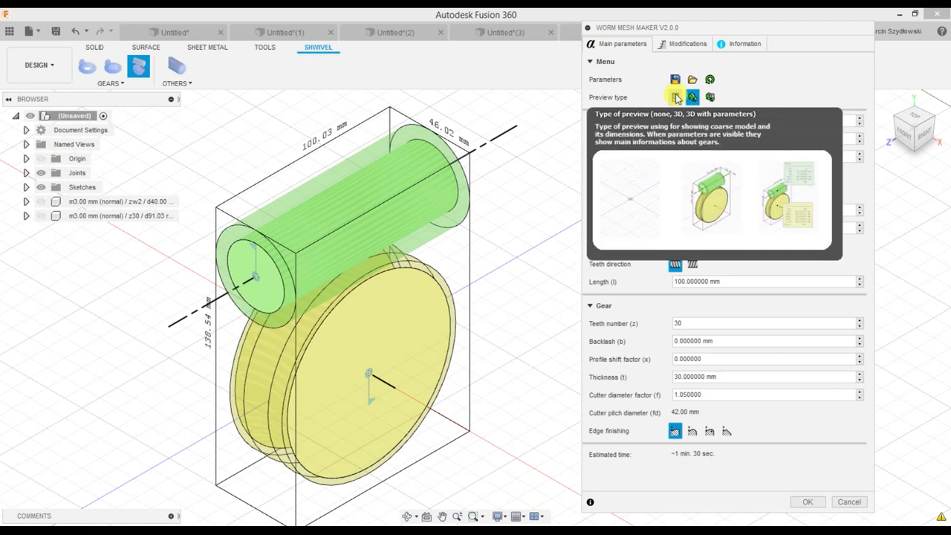
pyautogui.click(676, 98)
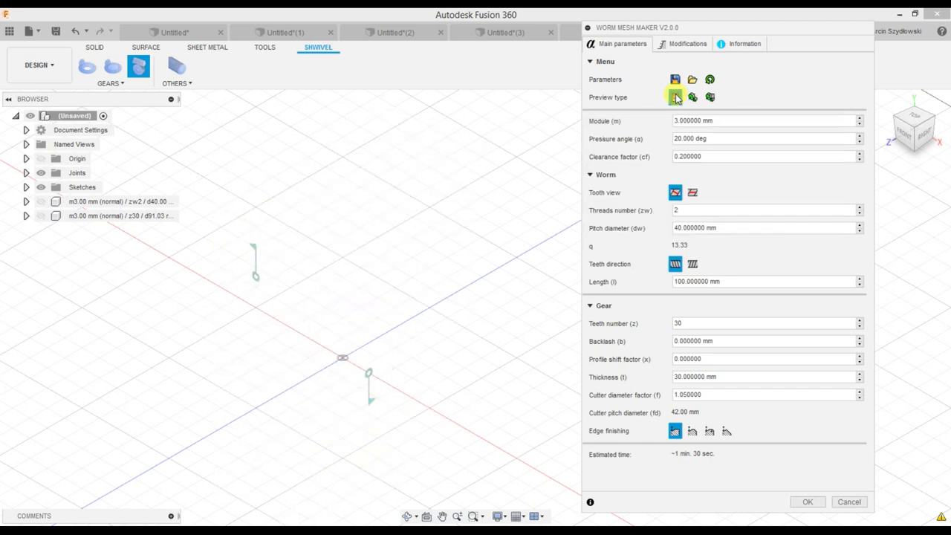
pyautogui.click(691, 97)
pyautogui.click(708, 99)
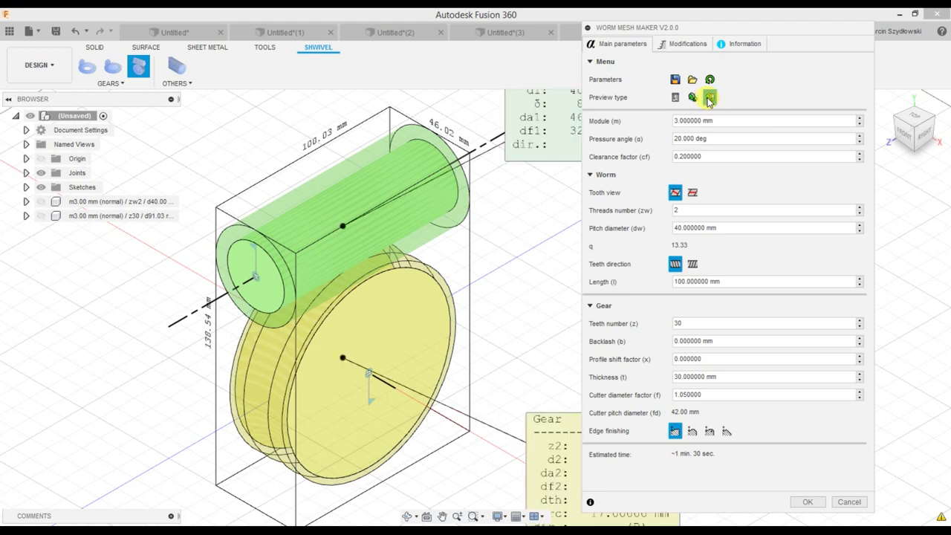
pyautogui.click(692, 98)
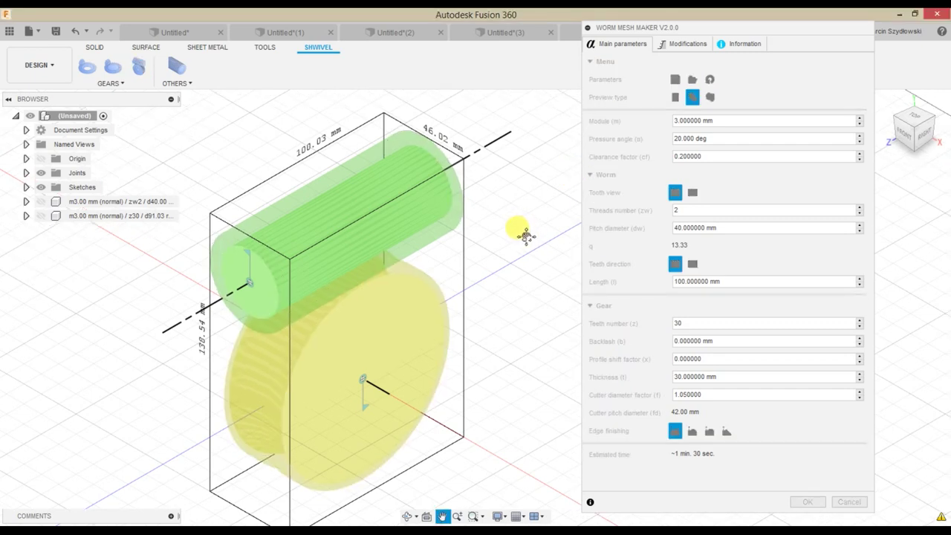
pyautogui.moveTo(530, 238)
pyautogui.keyDown('shift'); pyautogui.mouseDown(button='middle')
pyautogui.moveTo(529, 254)
pyautogui.moveTo(547, 240)
pyautogui.mouseUp(button='middle'); pyautogui.keyUp('shift')
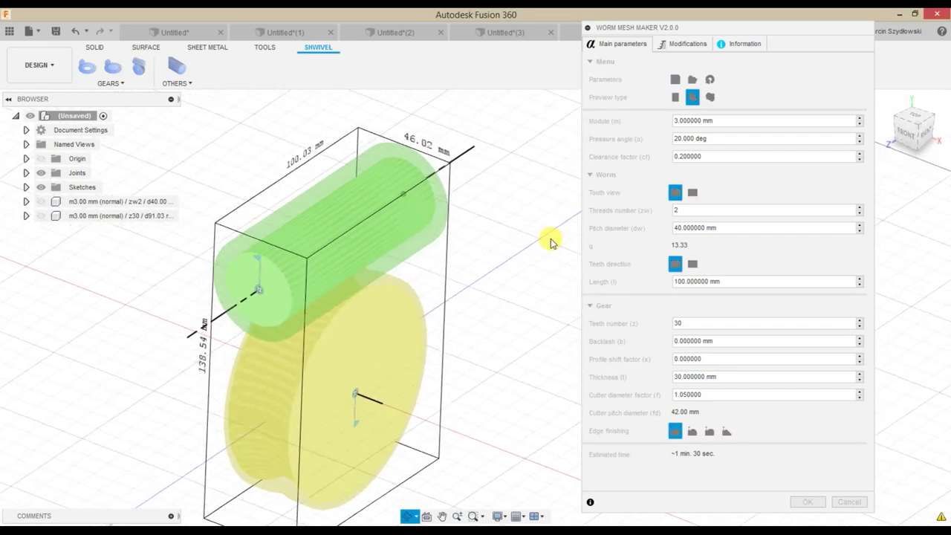
# Try 3 mm fillet, chamfer and wrap-angle wheel edge finishes, then remove edge finishing.
pyautogui.click(895, 138)
pyautogui.scroll(1, 419, 240)
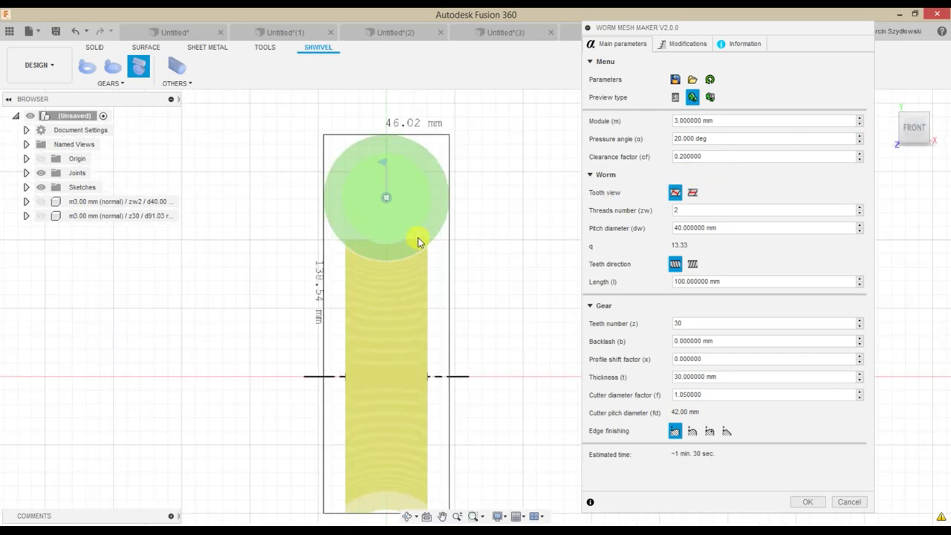
pyautogui.scroll(4, 421, 237)
pyautogui.scroll(2, 438, 249)
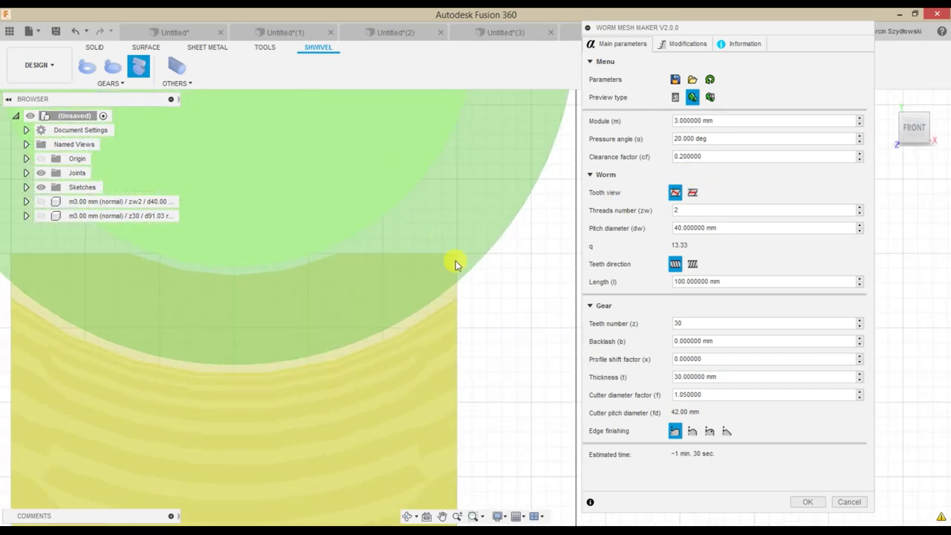
pyautogui.click(709, 431)
pyautogui.click(860, 445)
pyautogui.click(860, 446)
pyautogui.click(692, 431)
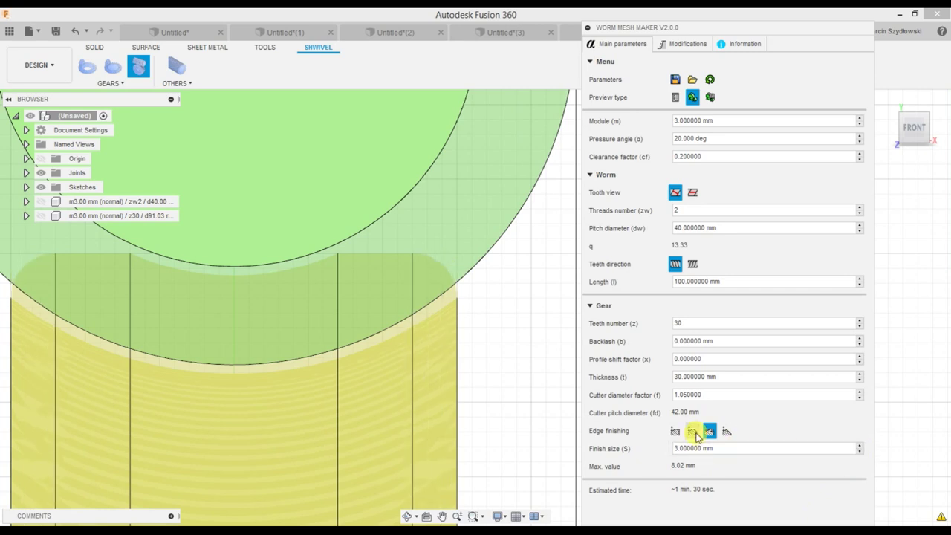
pyautogui.click(726, 431)
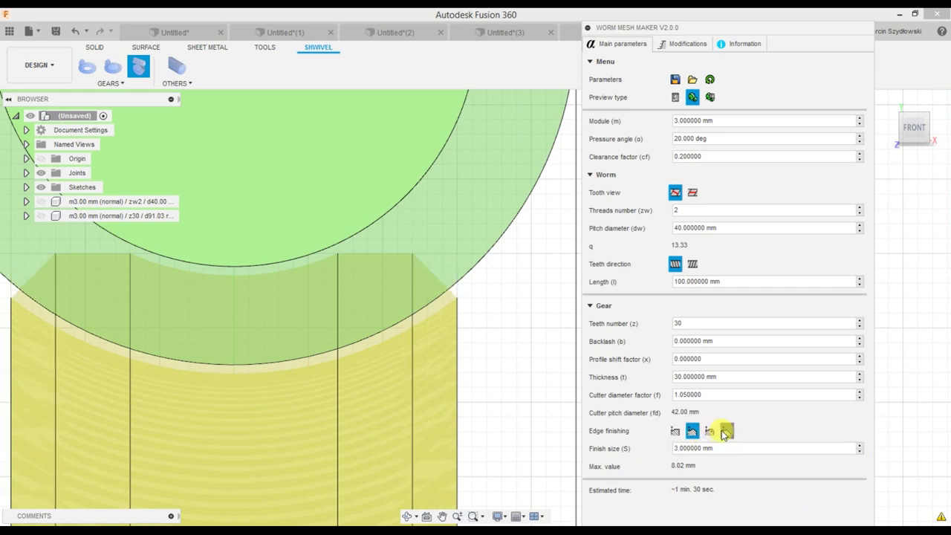
pyautogui.click(675, 432)
# Set the cutter diameter factor to 1.05 and switch to an isometric view.
pyautogui.click(688, 394)
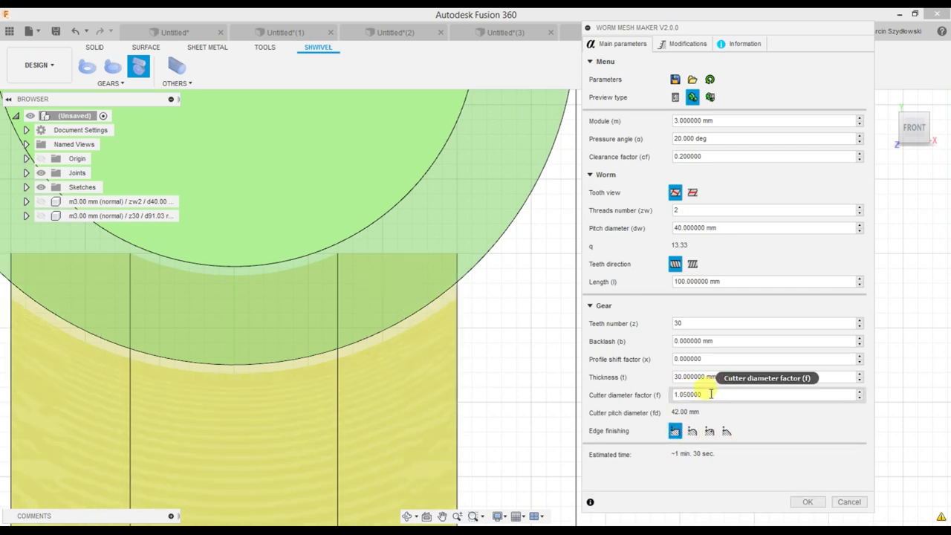
pyautogui.press('BackSpace')
pyautogui.press('BackSpace')
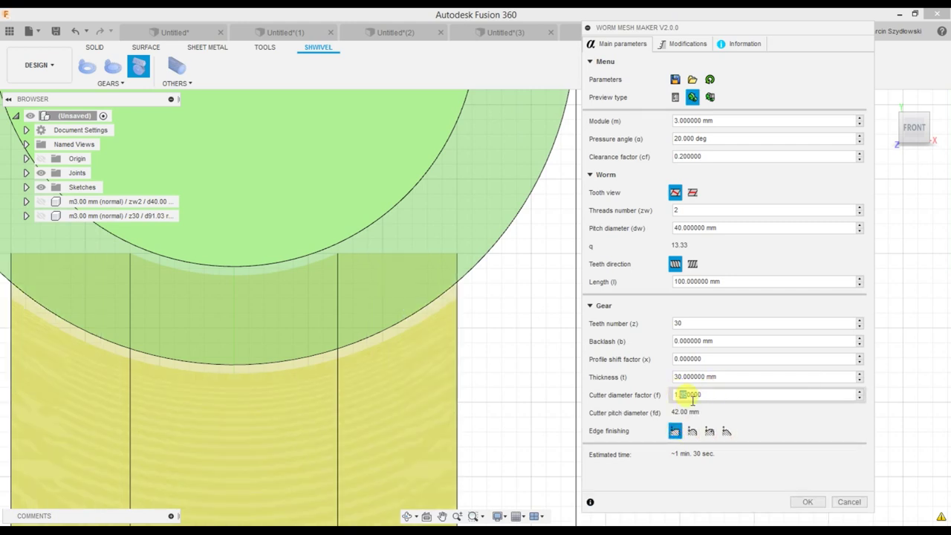
pyautogui.write('1')
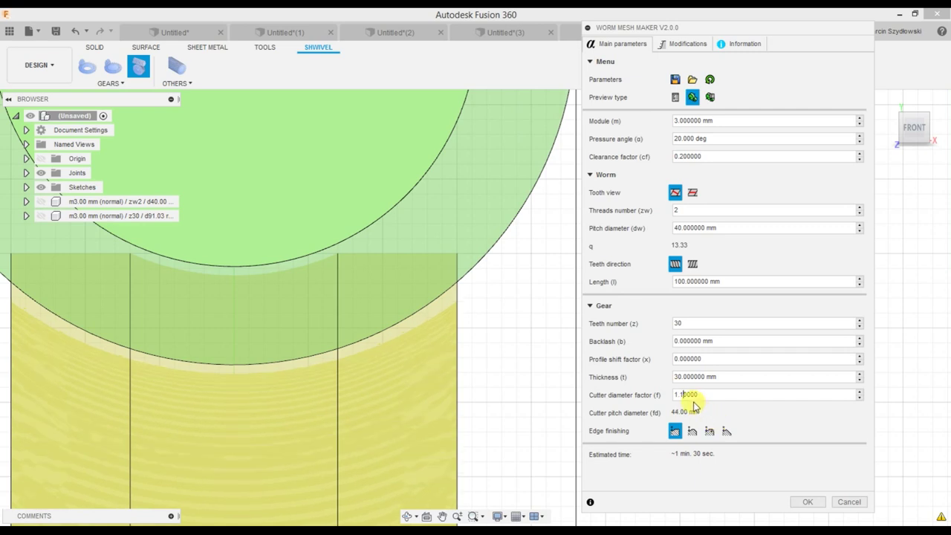
pyautogui.moveTo(682, 394); pyautogui.dragTo(689, 394)
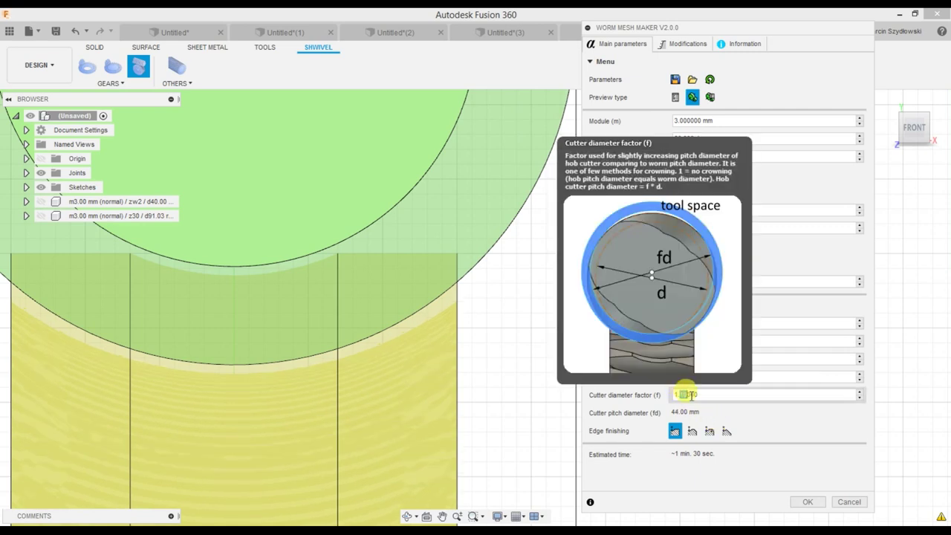
pyautogui.write('05')
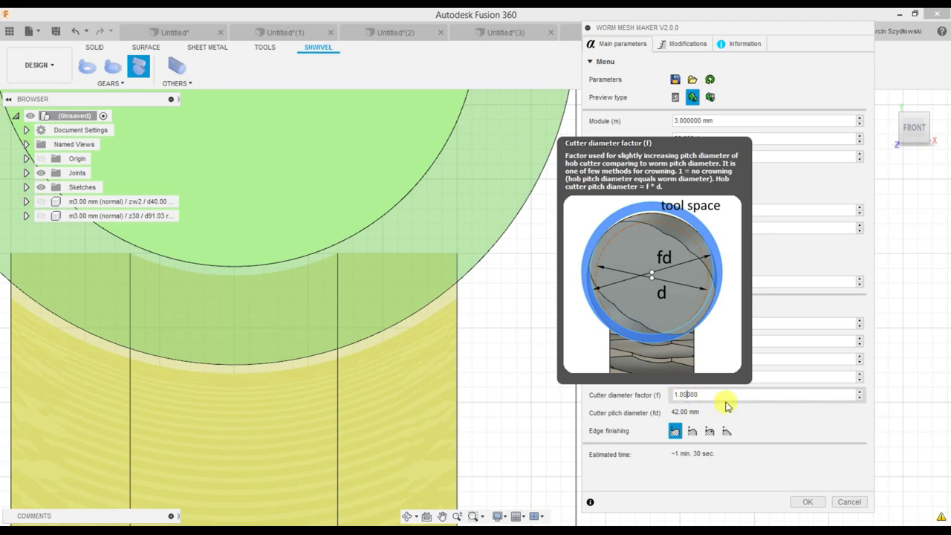
pyautogui.click(928, 118)
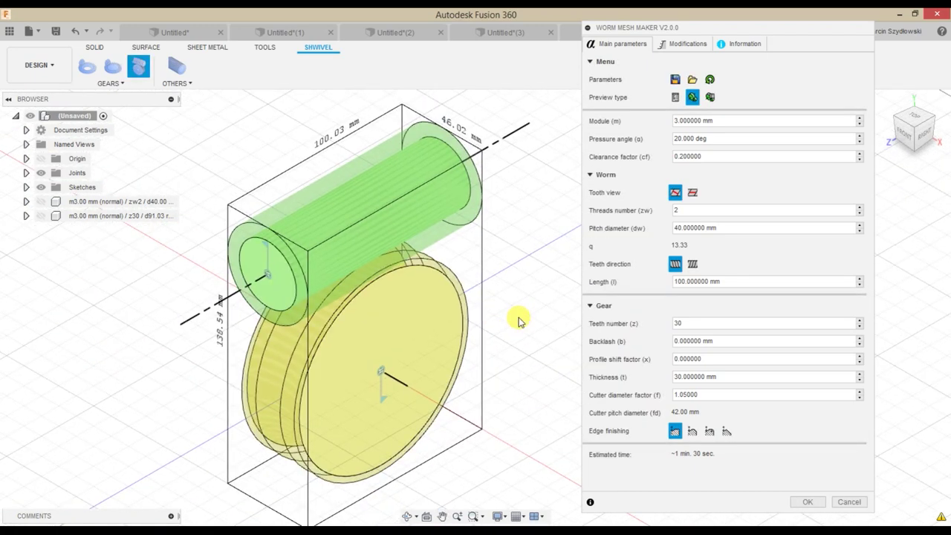
# Apply a wrap-angle wheel edge finish, keeping 60° within the allowed 48.50–88.12° range.
pyautogui.click(727, 432)
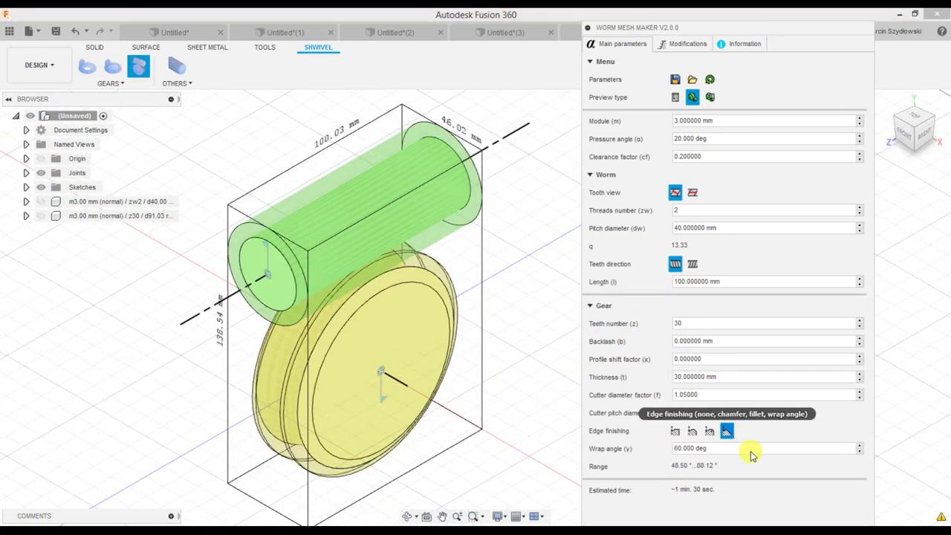
pyautogui.moveTo(717, 467); pyautogui.dragTo(669, 468)
pyautogui.click(741, 469)
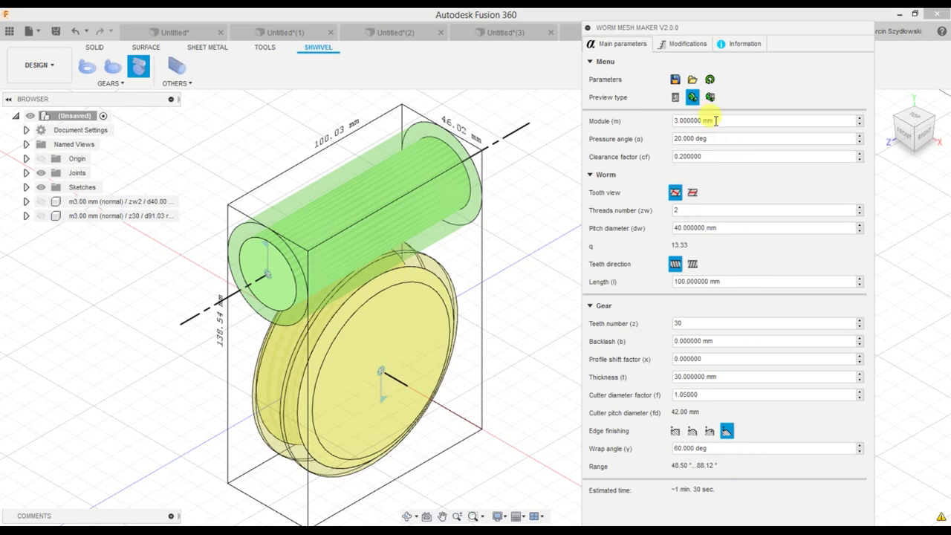
# Switch to the data-table preview and pan, zoom and orbit to inspect the worm and wheel.
pyautogui.click(710, 98)
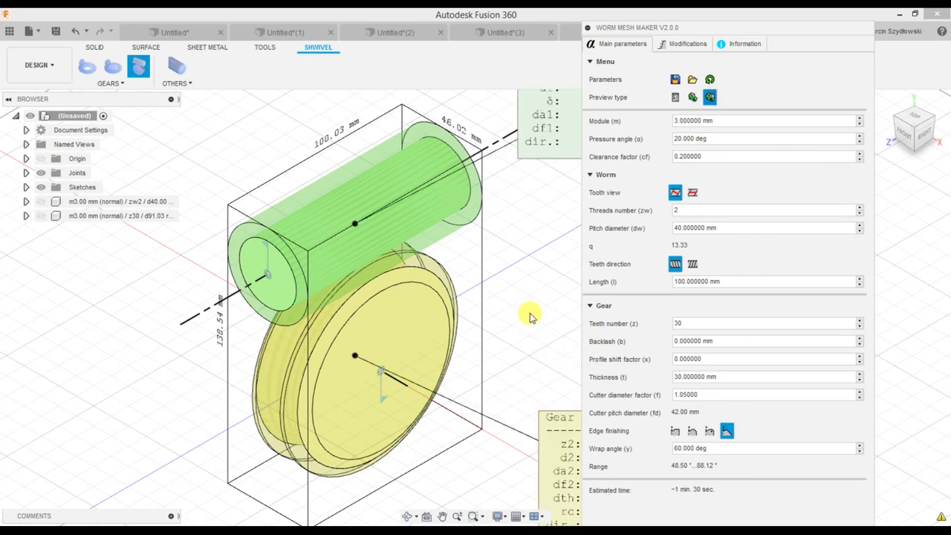
pyautogui.moveTo(530, 318); pyautogui.dragTo(479, 298, button='middle')
pyautogui.scroll(-3, 479, 297)
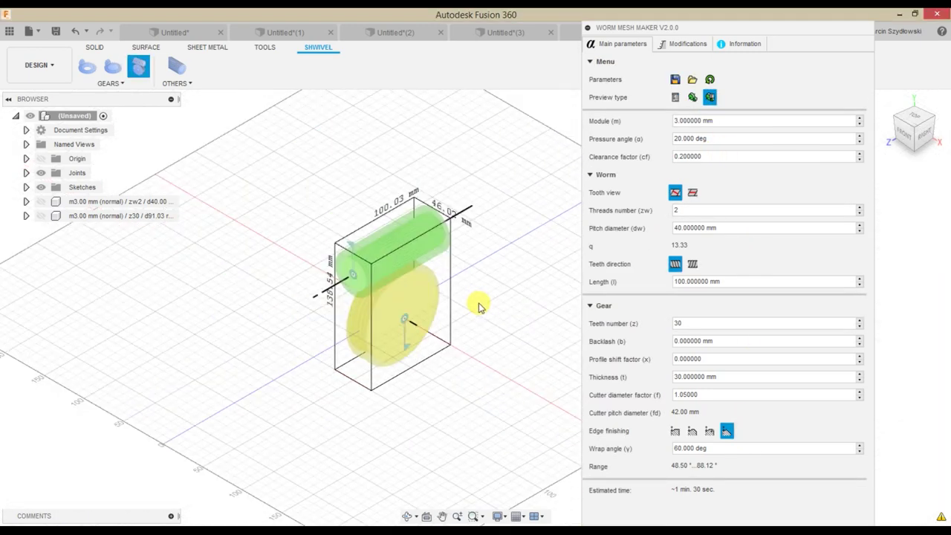
pyautogui.scroll(-2, 480, 300)
pyautogui.moveTo(443, 310); pyautogui.dragTo(424, 308, button='middle')
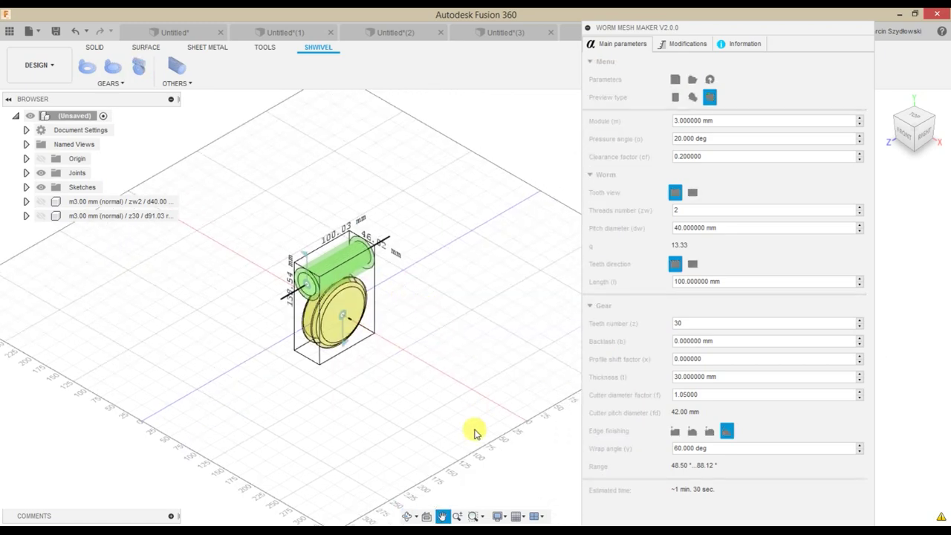
pyautogui.moveTo(452, 440)
pyautogui.keyDown('shift'); pyautogui.mouseDown(button='middle')
pyautogui.moveTo(483, 435)
pyautogui.moveTo(456, 445)
pyautogui.moveTo(450, 465)
pyautogui.mouseUp(button='middle'); pyautogui.keyUp('shift')
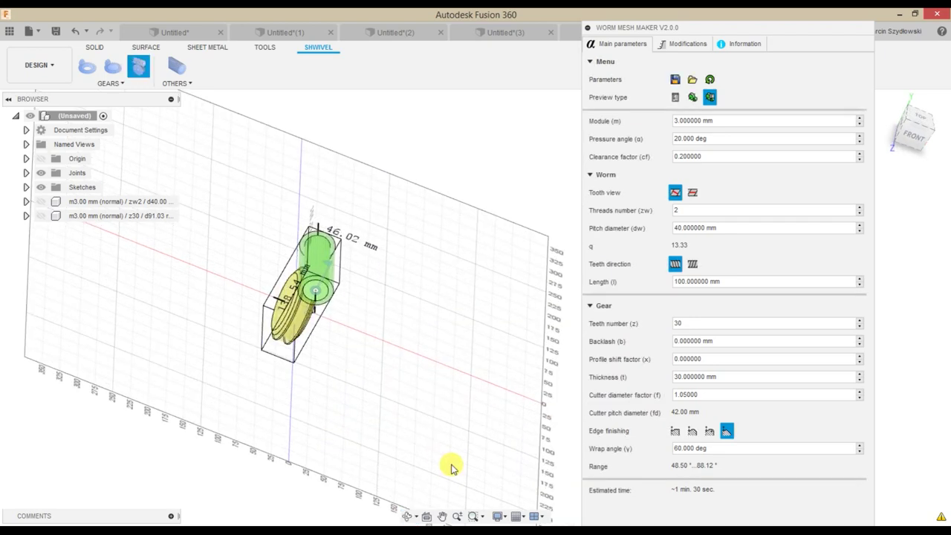
pyautogui.keyDown('shift'); pyautogui.moveTo(488, 461); pyautogui.dragTo(503, 472, button='middle'); pyautogui.keyUp('shift')
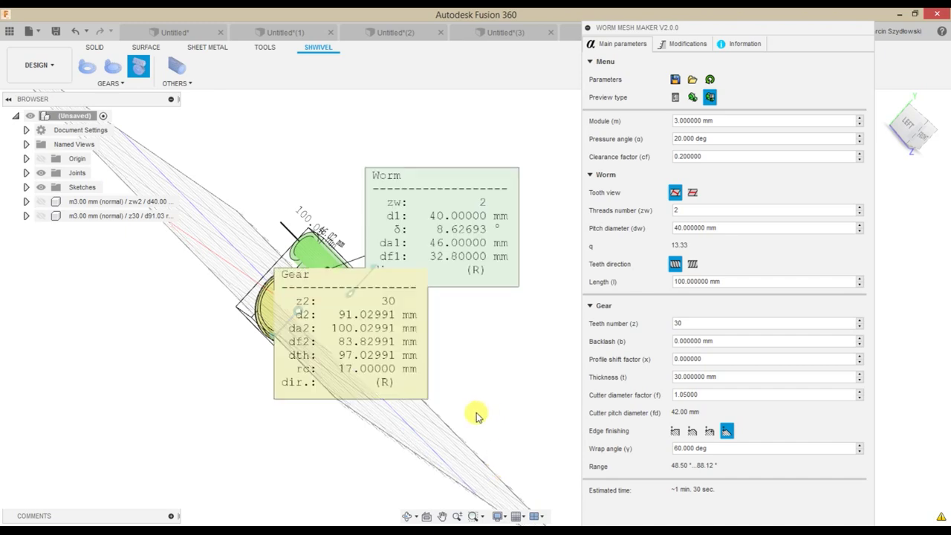
pyautogui.moveTo(424, 397)
pyautogui.keyDown('shift'); pyautogui.mouseDown(button='middle')
pyautogui.moveTo(375, 390)
pyautogui.moveTo(383, 396)
pyautogui.mouseUp(button='middle'); pyautogui.keyUp('shift')
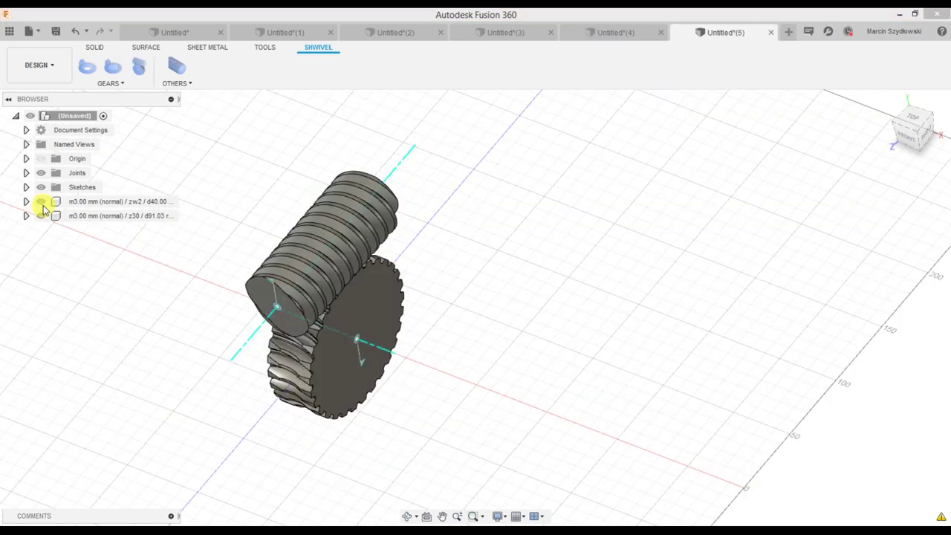
# Copy the worm component's Description from its Properties and paste it into Notepad.
pyautogui.rightClick(105, 204)
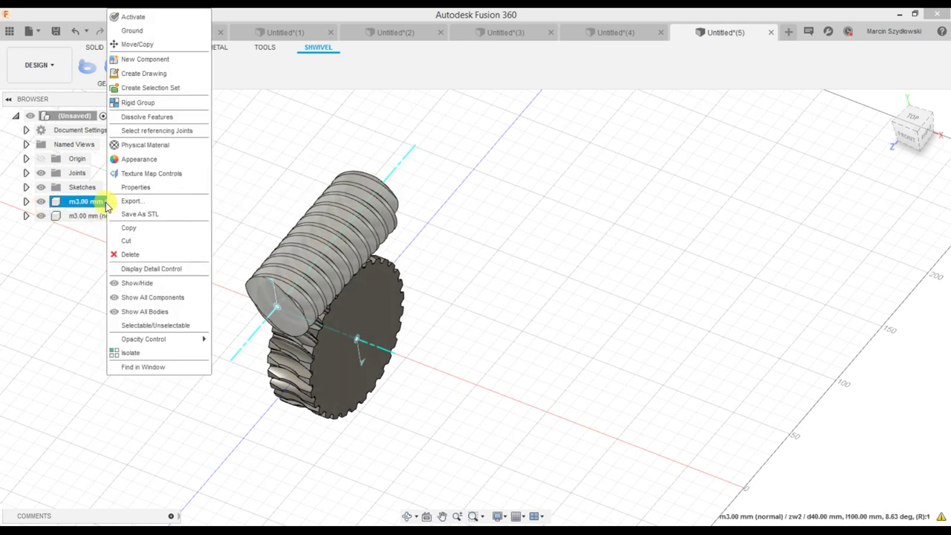
pyautogui.click(153, 187)
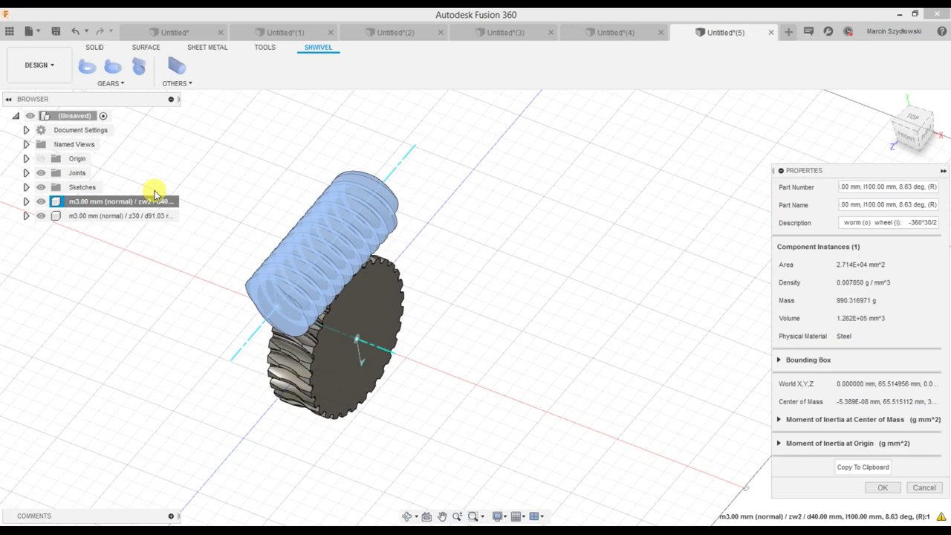
pyautogui.click(866, 224)
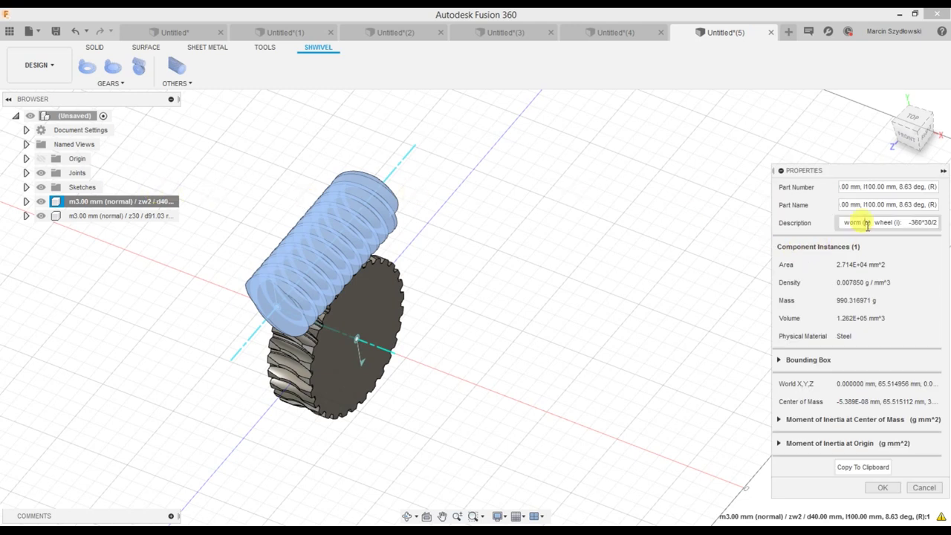
pyautogui.hotkey('ctrl', 'a')
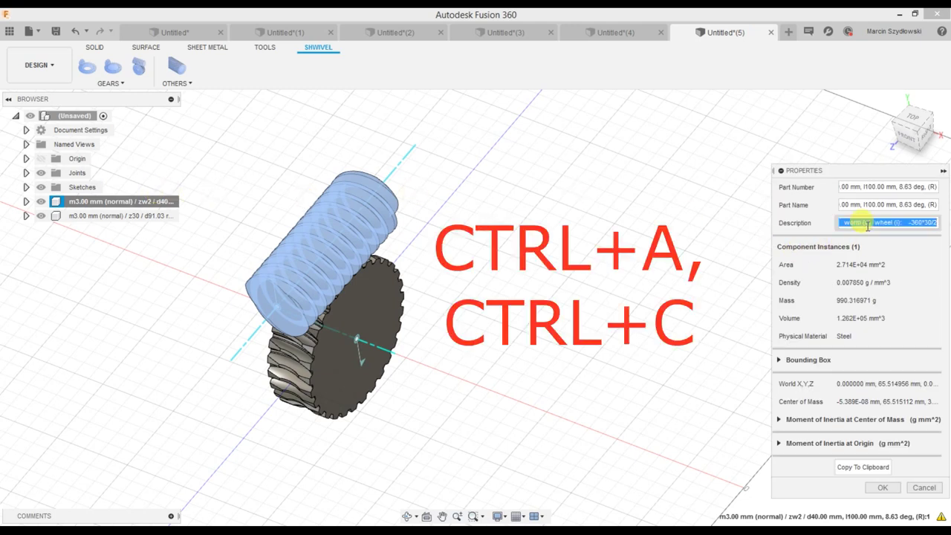
pyautogui.press('Escape')
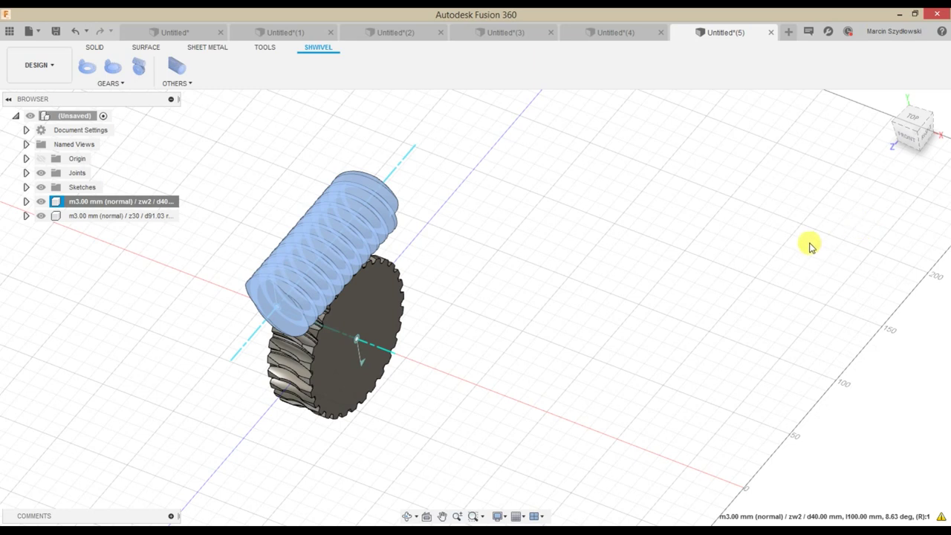
pyautogui.hotkey('alt', 'Tab')
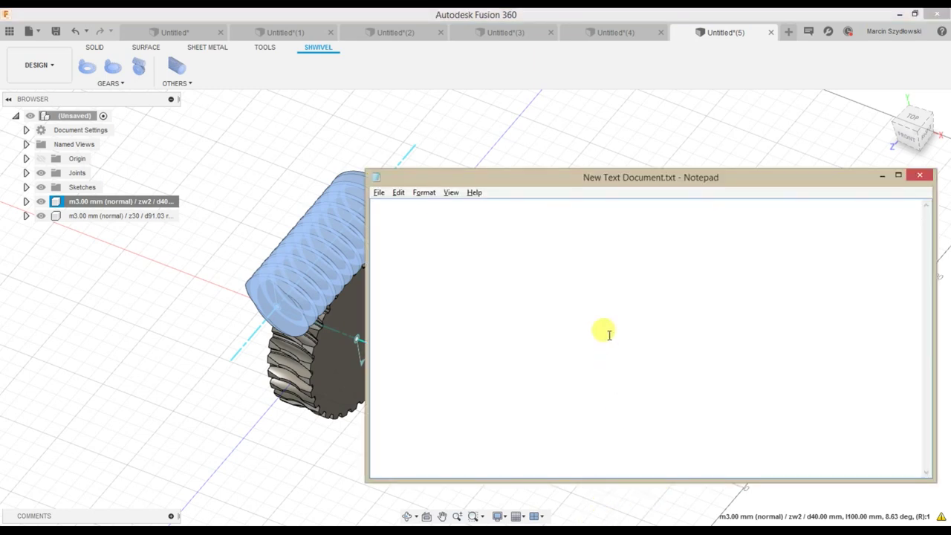
pyautogui.hotkey('ctrl', 'v')
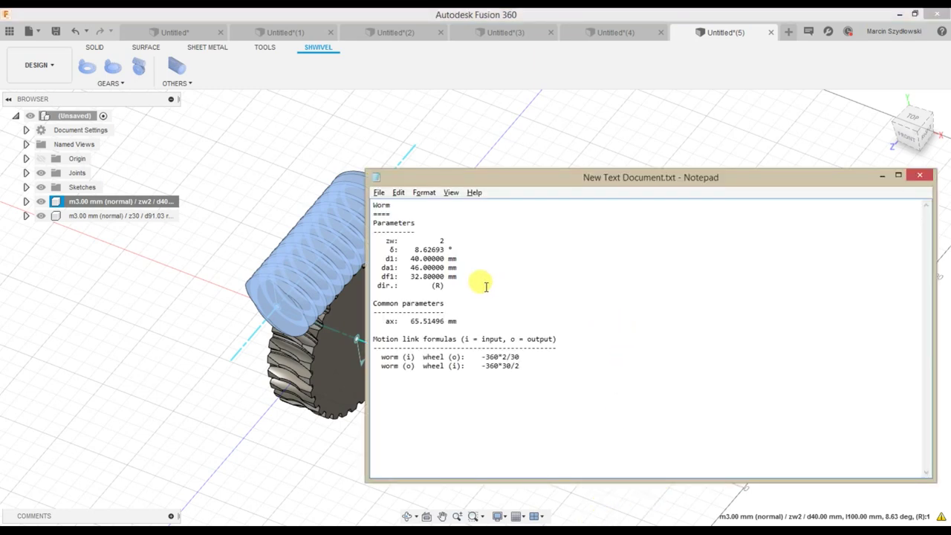
# Select the worm wheel's entire Description in its Properties and return to Notepad.
pyautogui.rightClick(111, 217)
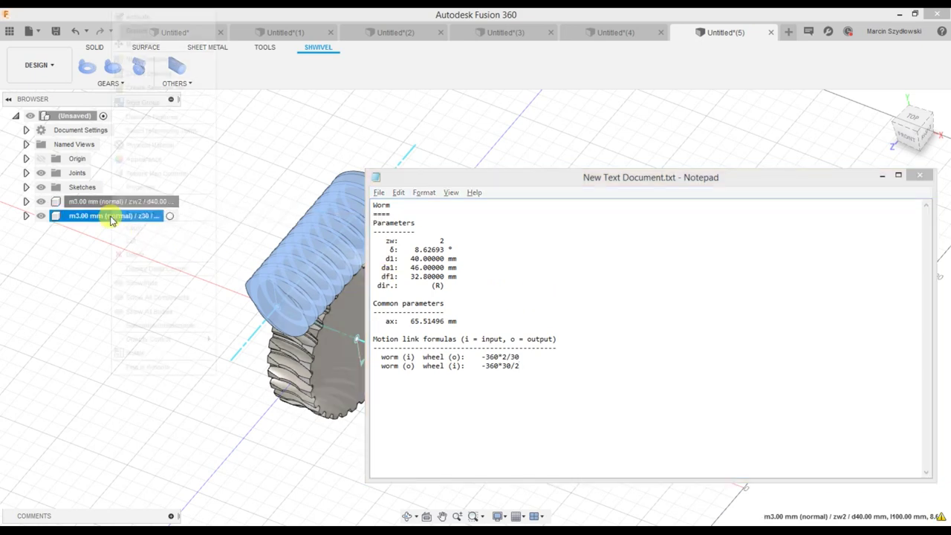
pyautogui.click(145, 189)
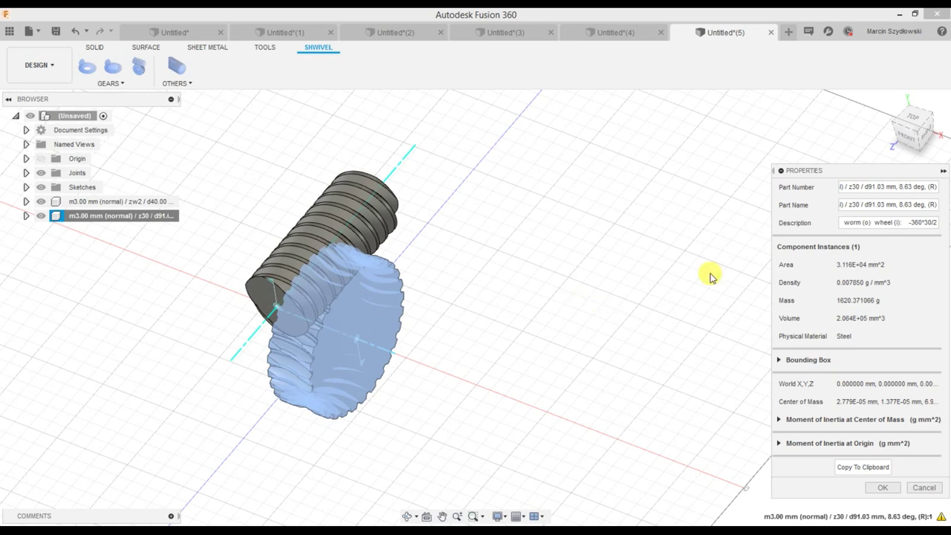
pyautogui.tripleClick(874, 222)
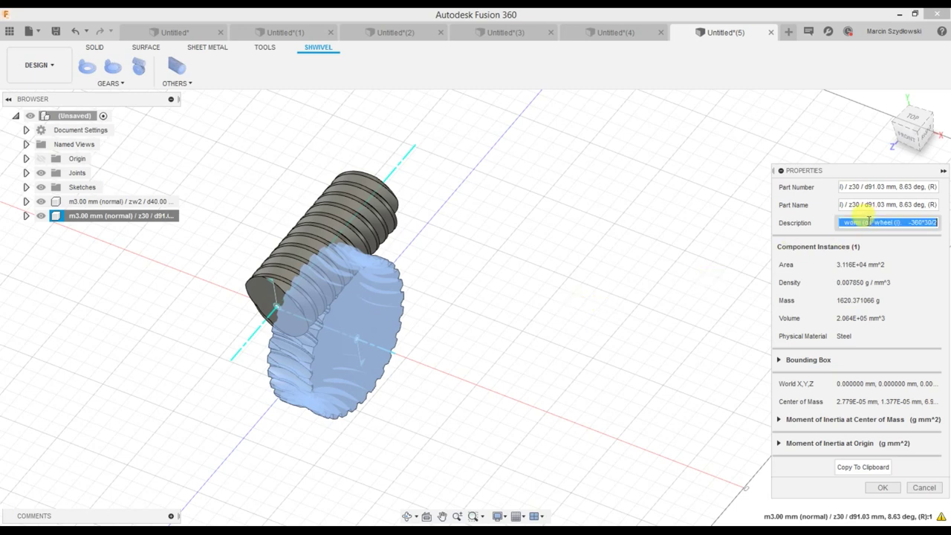
pyautogui.hotkey('alt', 'Tab')
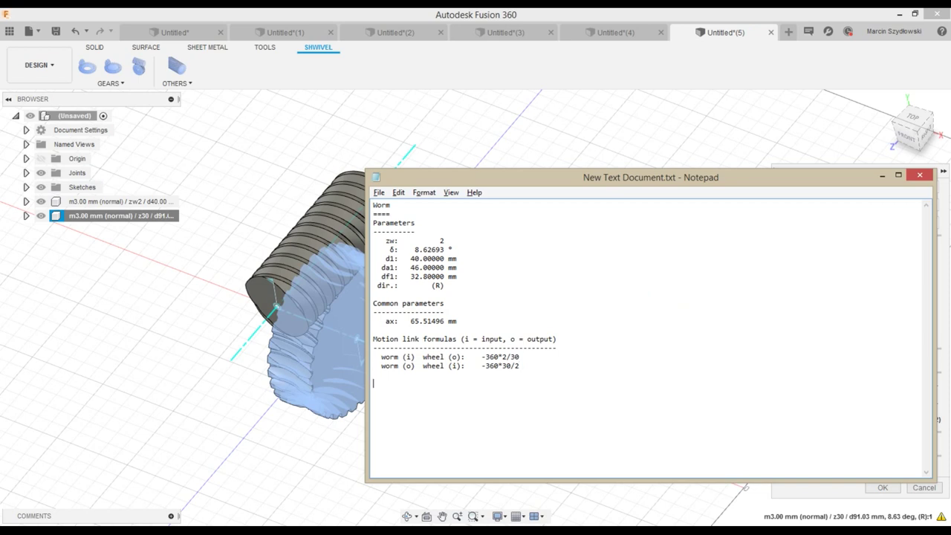
# Paste the gear's parameters below the worm's and enlarge the Notepad window to show all lines.
pyautogui.hotkey('ctrl', 'v')
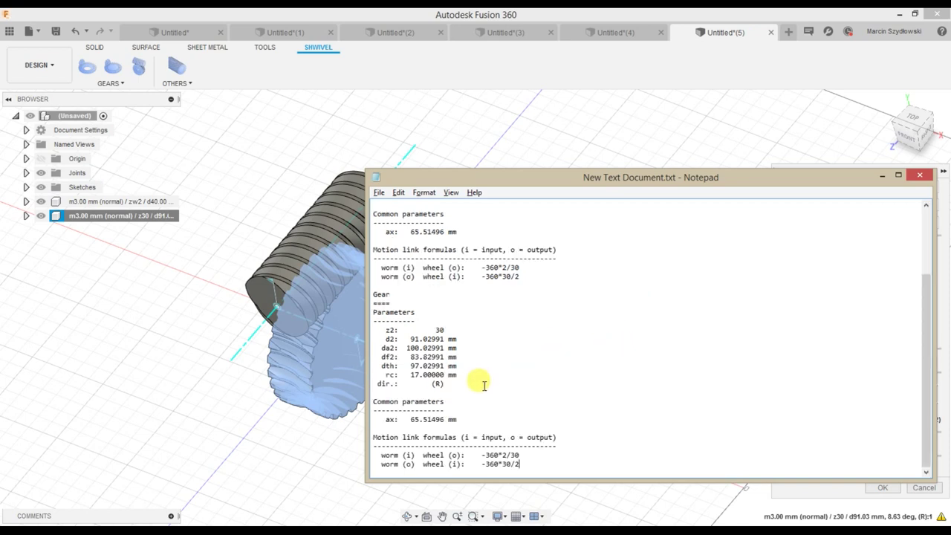
pyautogui.scroll(3, 483, 385)
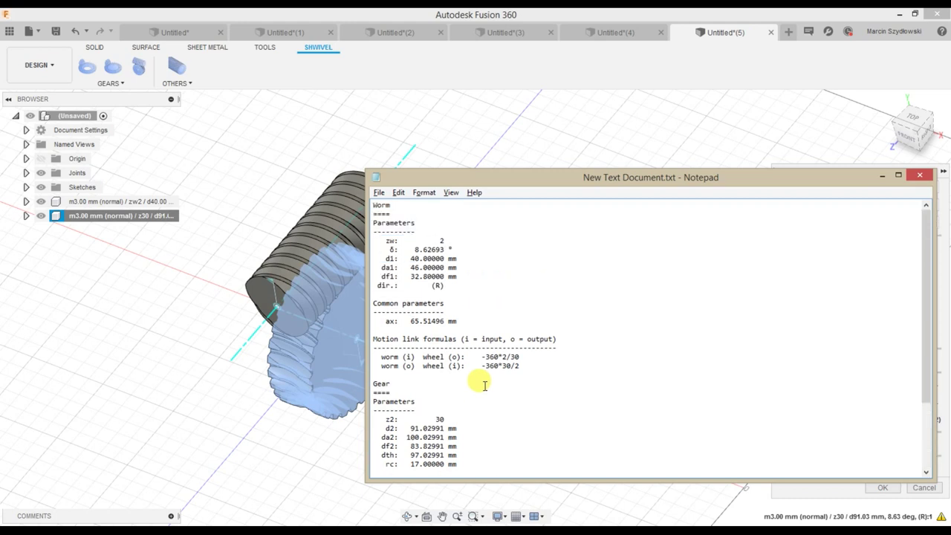
pyautogui.moveTo(591, 178); pyautogui.dragTo(587, 100)
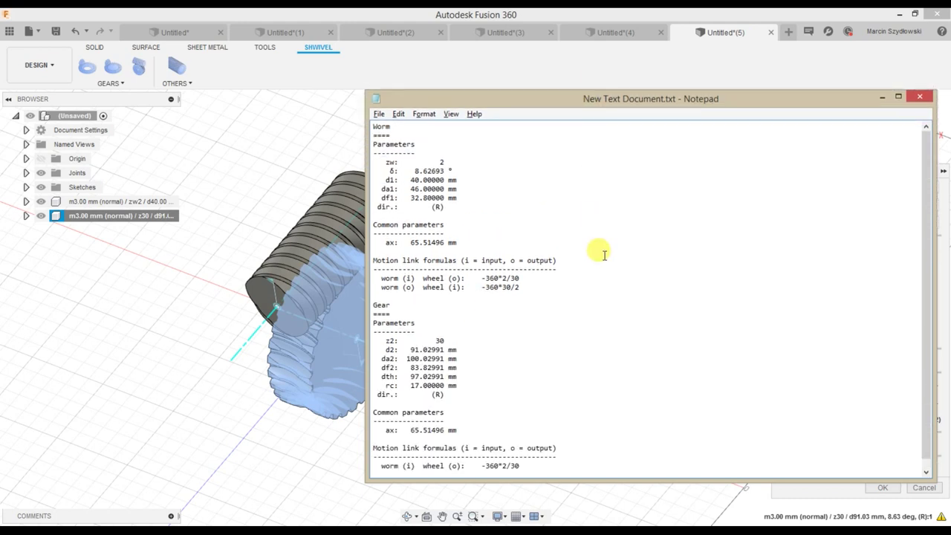
pyautogui.moveTo(585, 479); pyautogui.dragTo(585, 511)
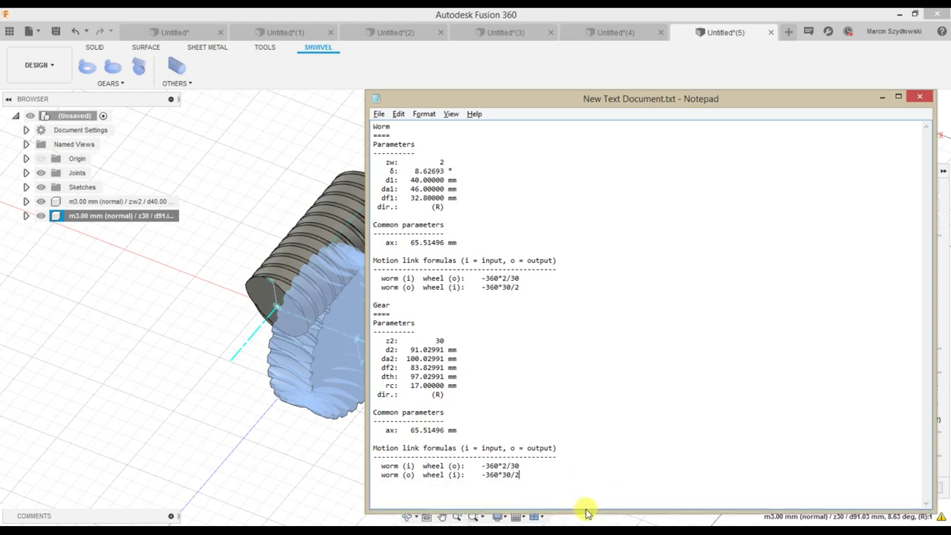
# Select the worm (o) wheel (i) formula line and return to Fusion 360.
pyautogui.moveTo(520, 288); pyautogui.dragTo(380, 275)
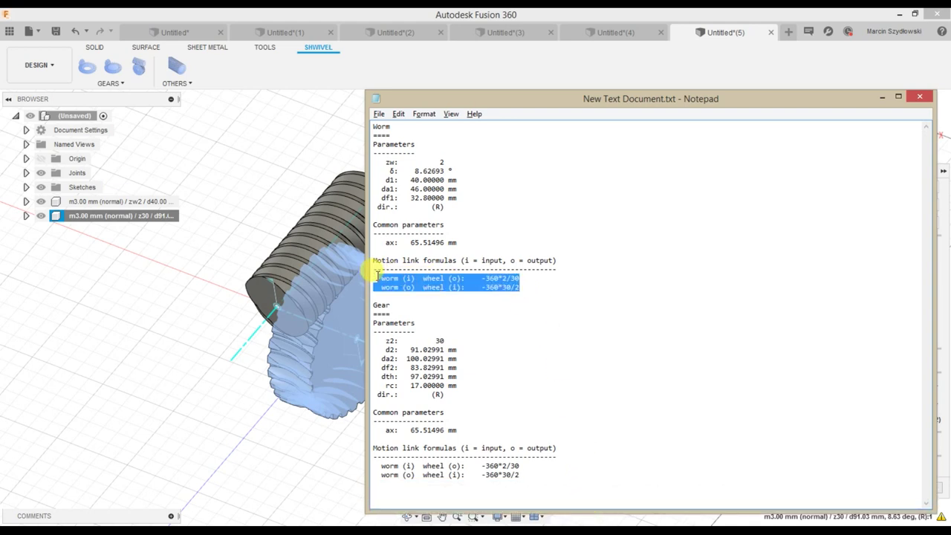
pyautogui.moveTo(520, 475); pyautogui.dragTo(381, 448)
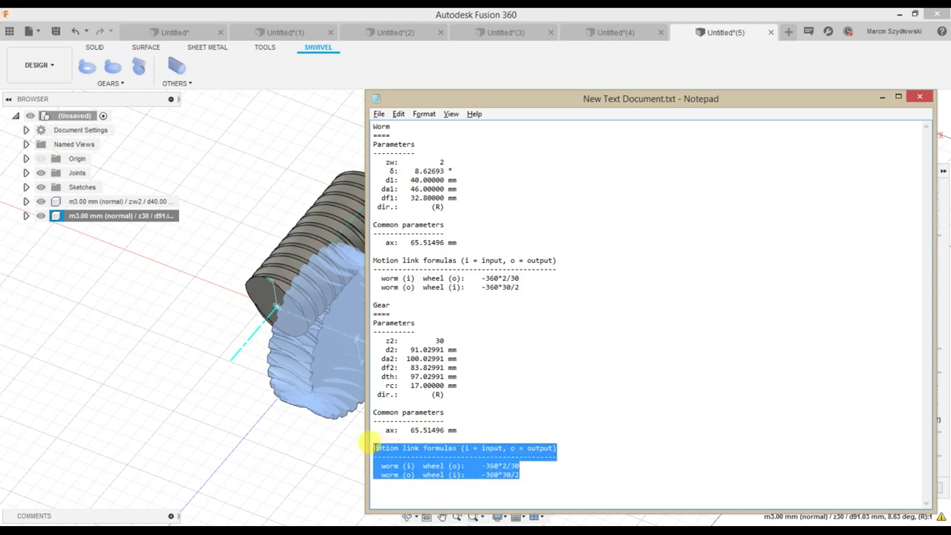
pyautogui.click(596, 458)
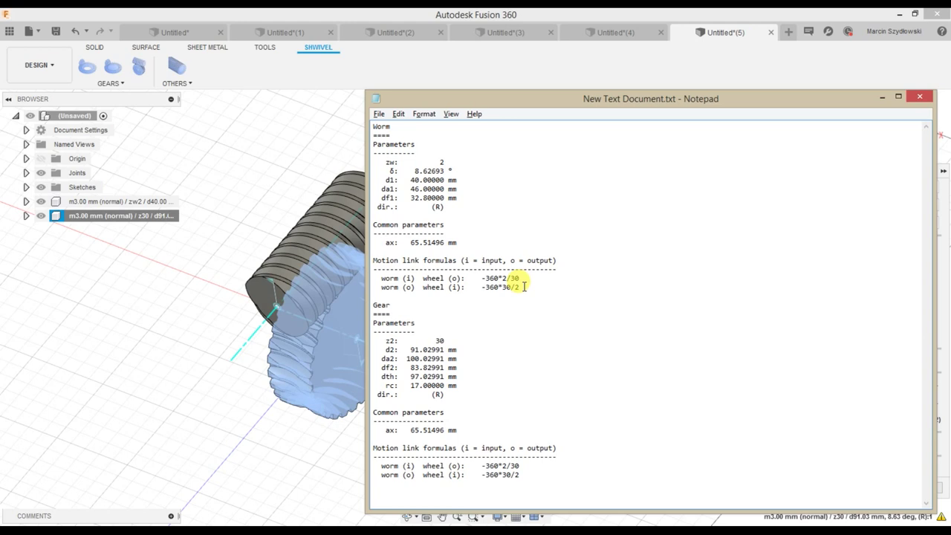
pyautogui.moveTo(523, 287); pyautogui.dragTo(382, 289)
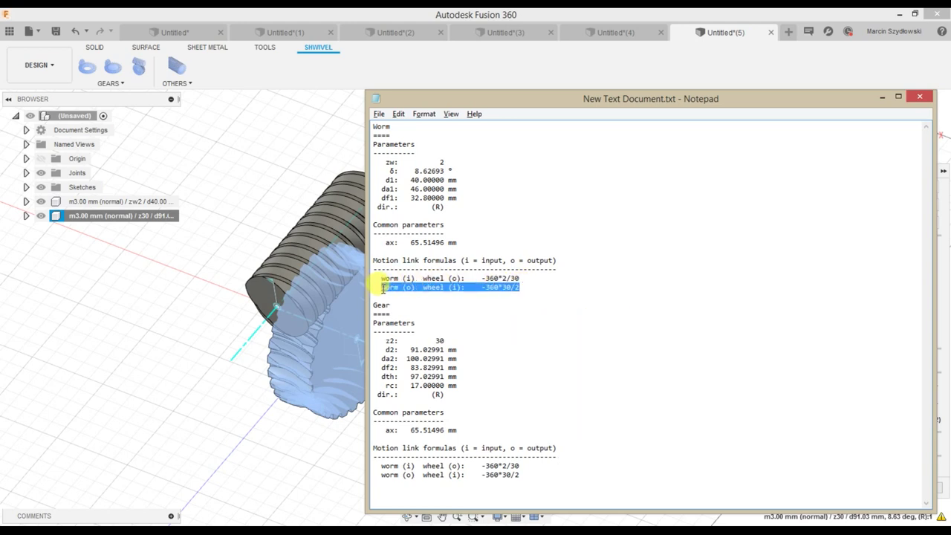
pyautogui.click(517, 68)
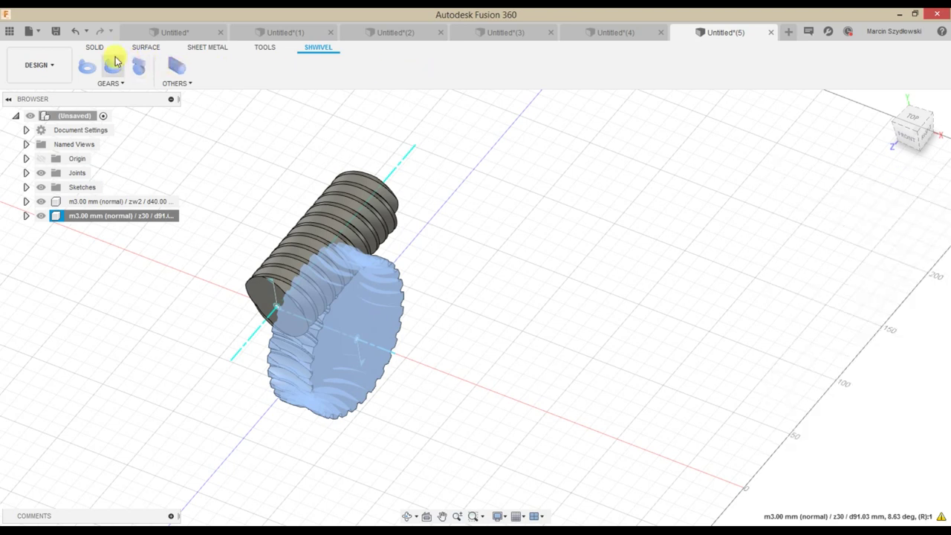
# Link the gear joint's 360° turn to a -360*30/2° worm joint angle.
pyautogui.click(95, 47)
pyautogui.click(465, 65)
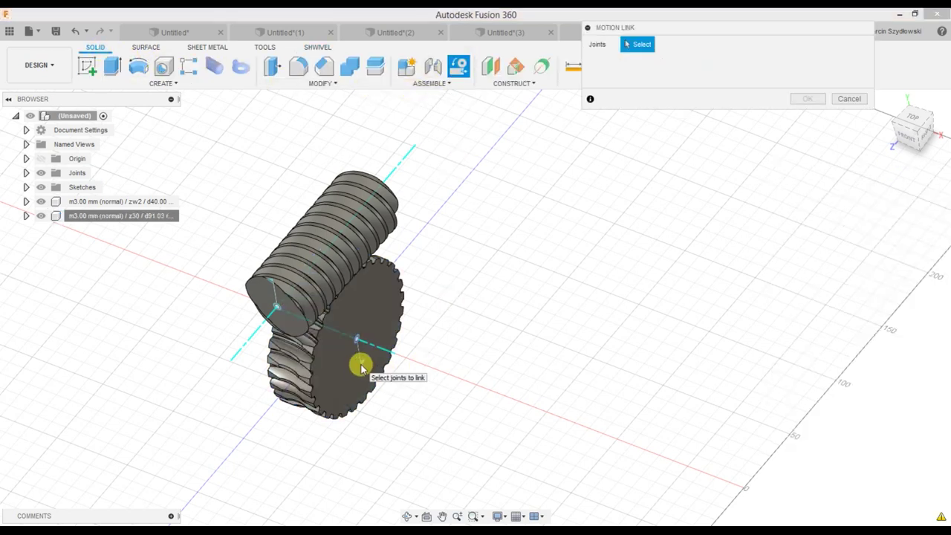
pyautogui.click(360, 367)
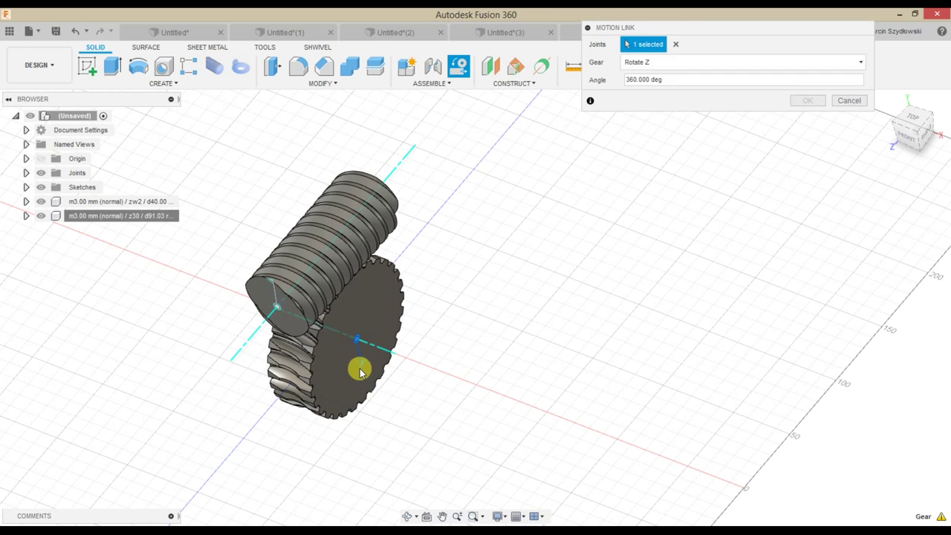
pyautogui.click(273, 286)
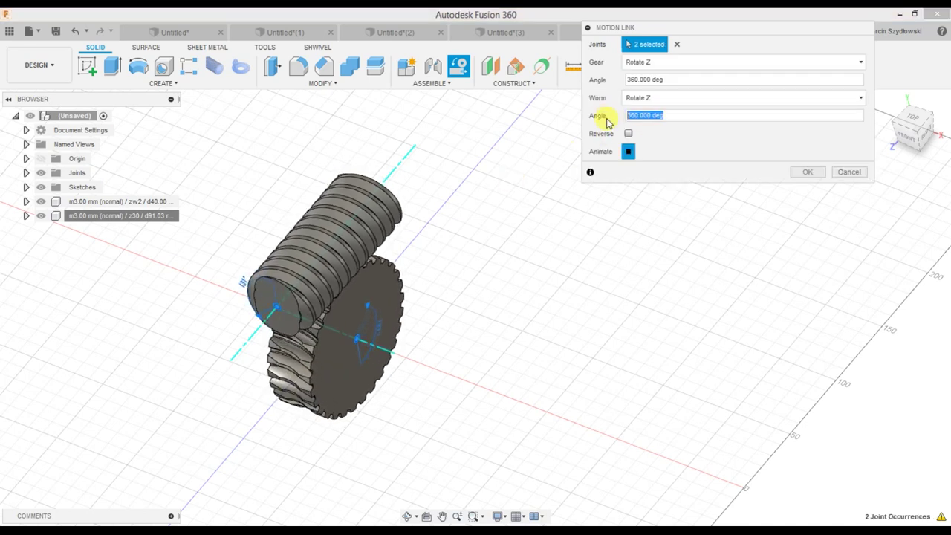
pyautogui.write('360*30/2')
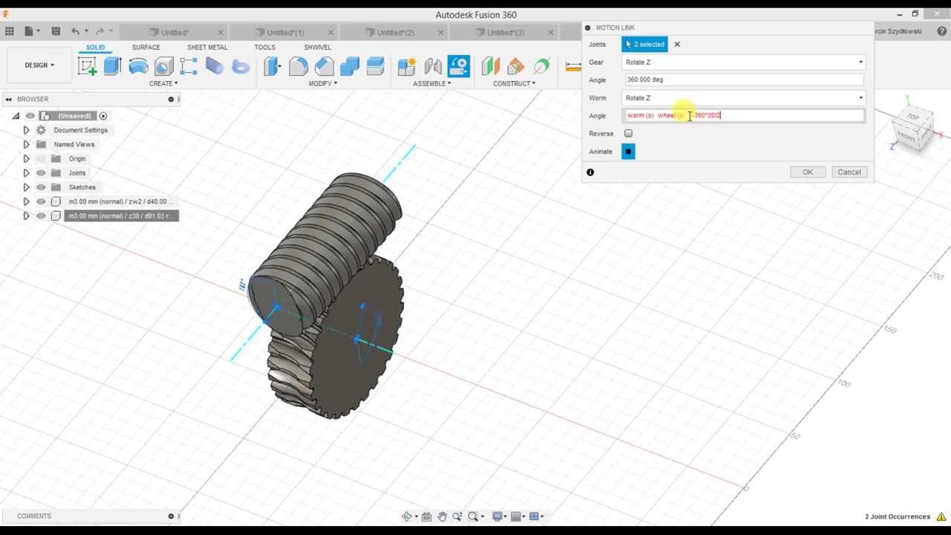
pyautogui.moveTo(689, 115); pyautogui.dragTo(627, 115)
pyautogui.press('BackSpace')
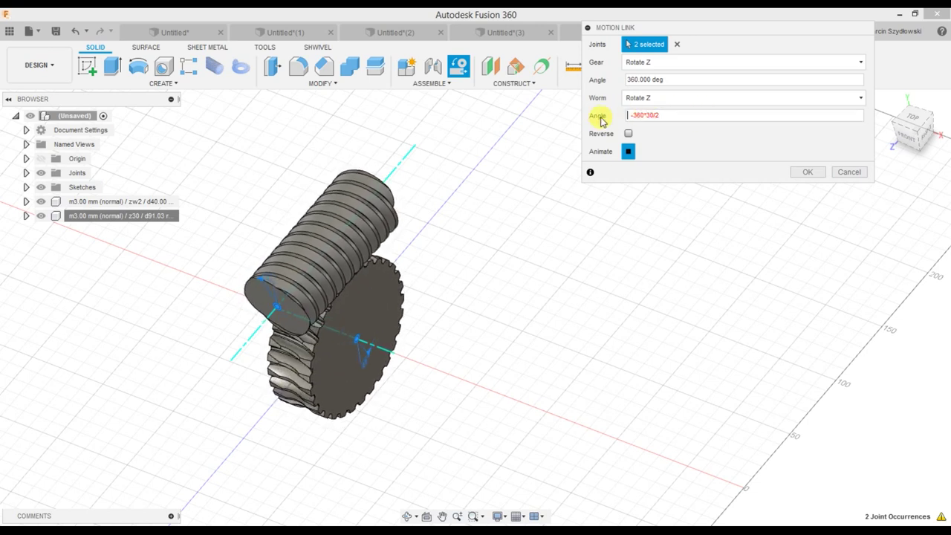
pyautogui.click(804, 176)
pyautogui.keyDown('shift'); pyautogui.moveTo(530, 329); pyautogui.dragTo(496, 329, button='middle'); pyautogui.keyUp('shift')
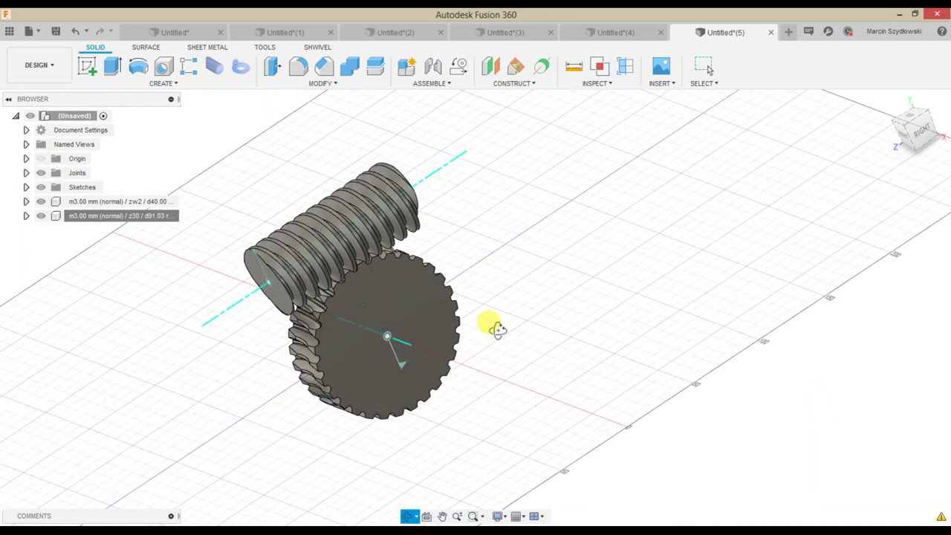
# Drag the gear wheel around and confirm the worm rotates along with it.
pyautogui.scroll(2, 394, 353)
pyautogui.scroll(2, 297, 305)
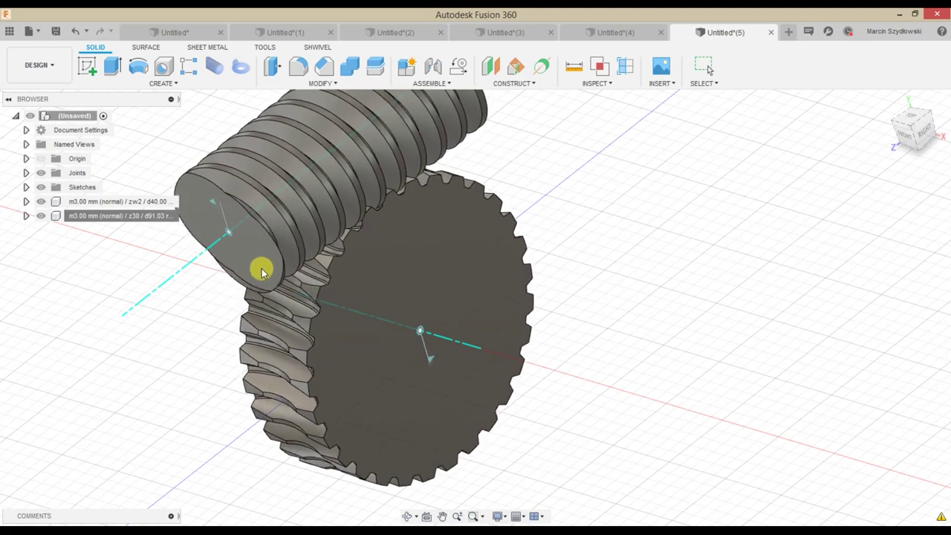
pyautogui.press('Escape')
pyautogui.moveTo(622, 327)
pyautogui.keyDown('shift'); pyautogui.mouseDown(button='middle')
pyautogui.moveTo(669, 325)
pyautogui.moveTo(572, 309)
pyautogui.moveTo(590, 319)
pyautogui.moveTo(547, 302)
pyautogui.mouseUp(button='middle'); pyautogui.keyUp('shift')
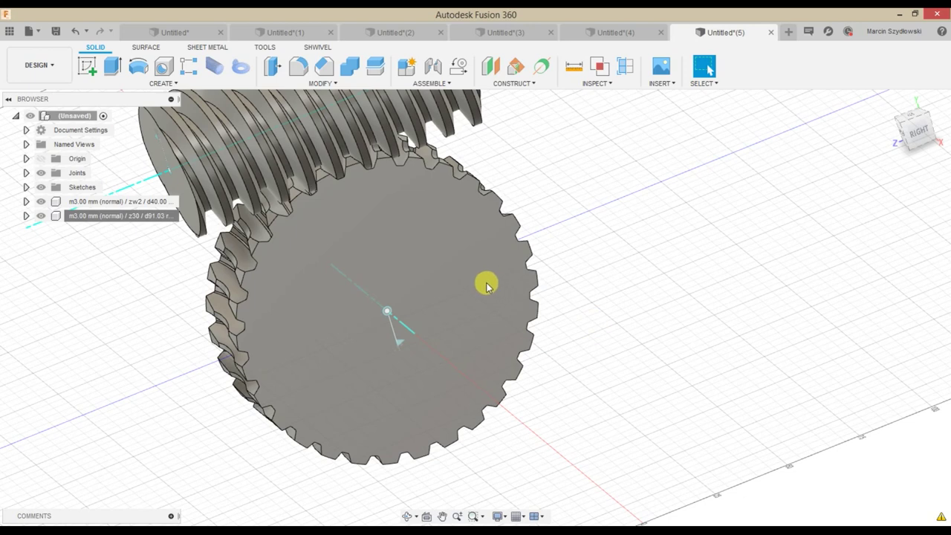
pyautogui.moveTo(469, 275)
pyautogui.mouseDown()
pyautogui.moveTo(472, 266)
pyautogui.moveTo(490, 278)
pyautogui.moveTo(495, 298)
pyautogui.moveTo(488, 279)
pyautogui.mouseUp()
pyautogui.moveTo(614, 278)
pyautogui.keyDown('shift'); pyautogui.mouseDown(button='middle')
pyautogui.moveTo(639, 277)
pyautogui.moveTo(642, 286)
pyautogui.mouseUp(button='middle'); pyautogui.keyUp('shift')
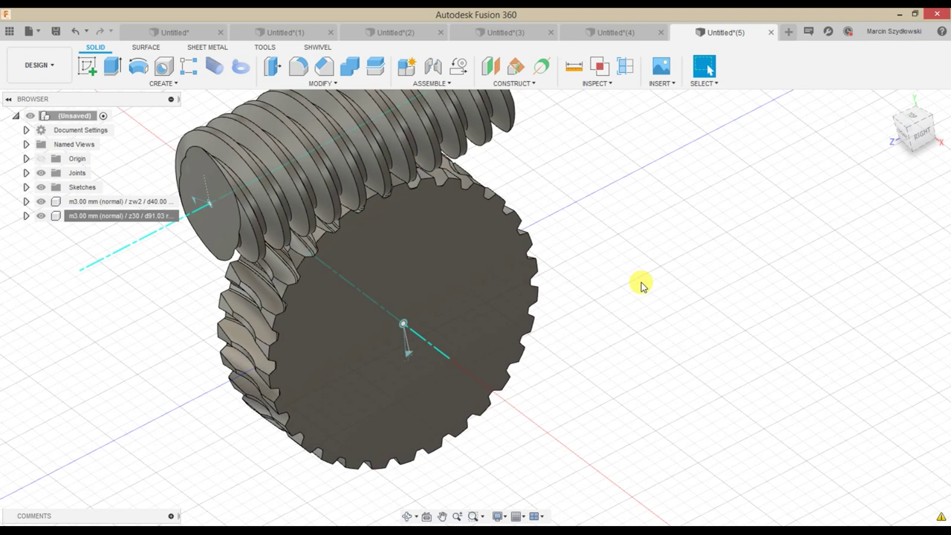
# Return to the SHWIVEL tab and orbit to inspect the meshed worm and 30-tooth wheel.
pyautogui.click(319, 47)
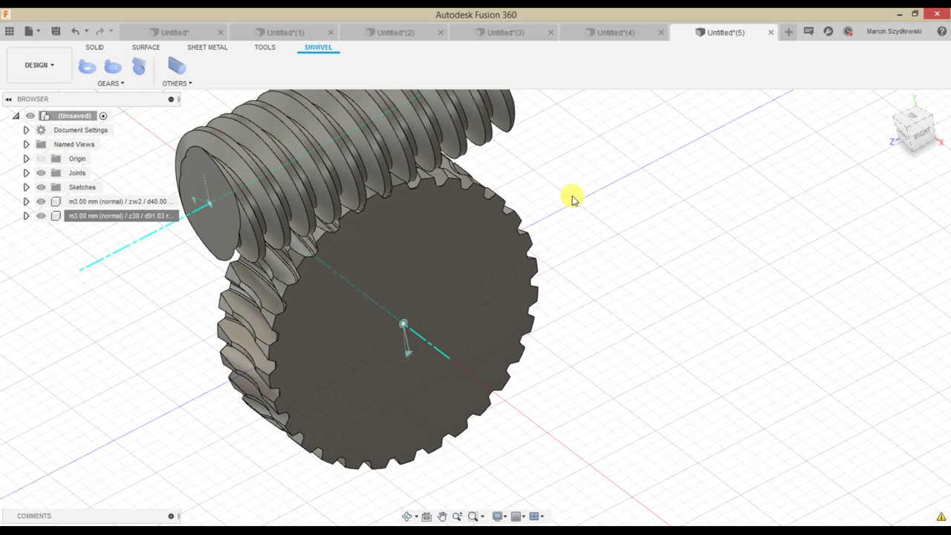
pyautogui.keyDown('shift'); pyautogui.moveTo(585, 214); pyautogui.dragTo(576, 247, button='middle'); pyautogui.keyUp('shift')
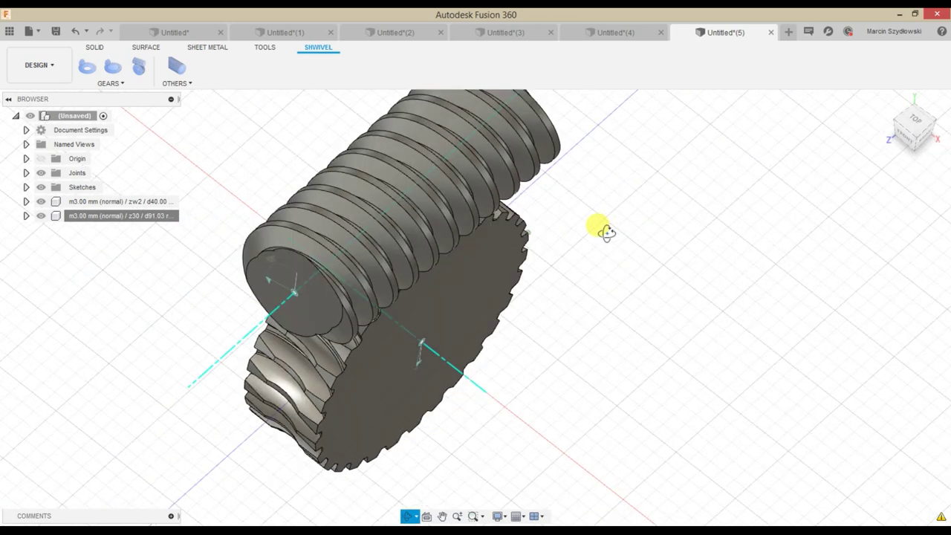
pyautogui.moveTo(569, 280)
pyautogui.keyDown('shift'); pyautogui.mouseDown(button='middle')
pyautogui.moveTo(548, 276)
pyautogui.moveTo(524, 310)
pyautogui.moveTo(578, 300)
pyautogui.moveTo(578, 352)
pyautogui.moveTo(564, 340)
pyautogui.moveTo(573, 329)
pyautogui.mouseUp(button='middle'); pyautogui.keyUp('shift')
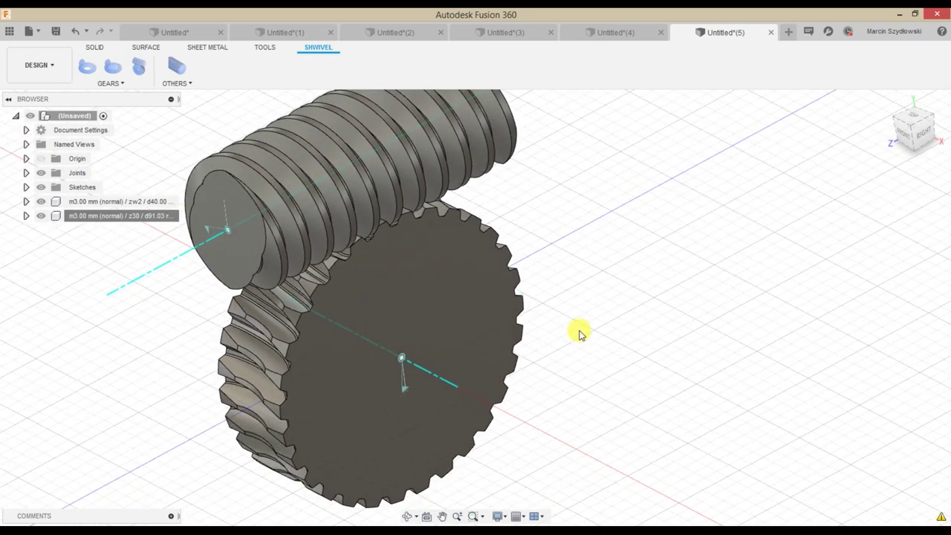